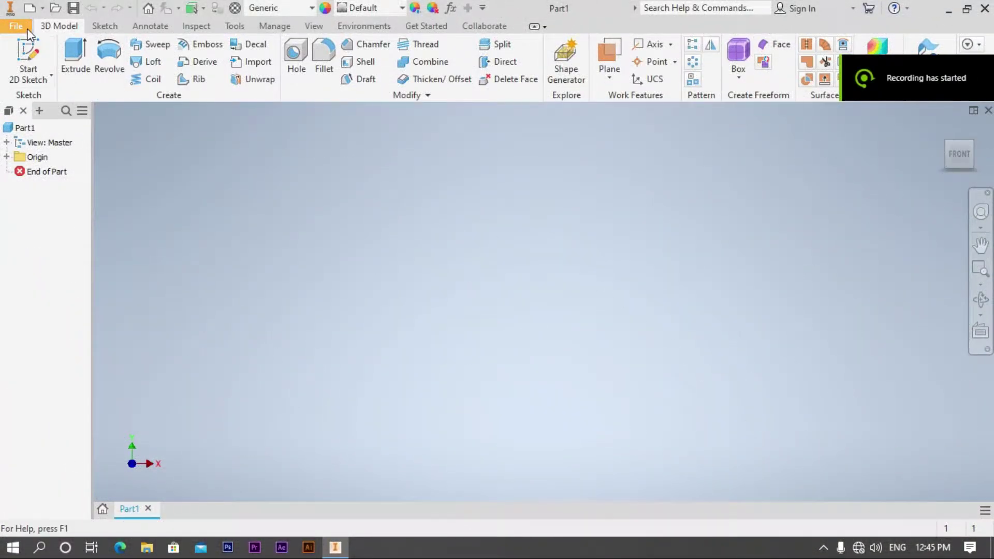
Create a new Standard (mm) part and start a 2D sketch on a plane.
left_click(16, 26)
left_click(48, 79)
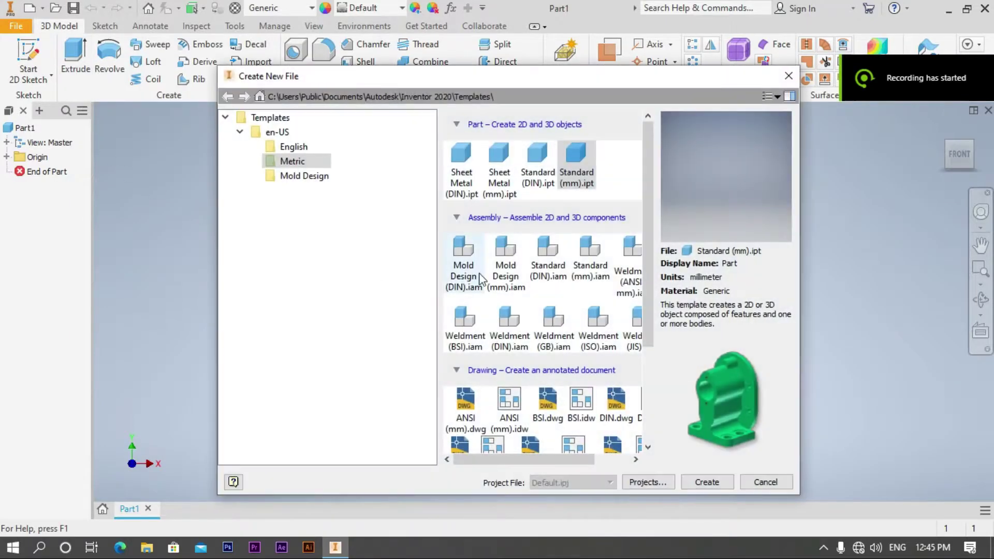
double_click(576, 167)
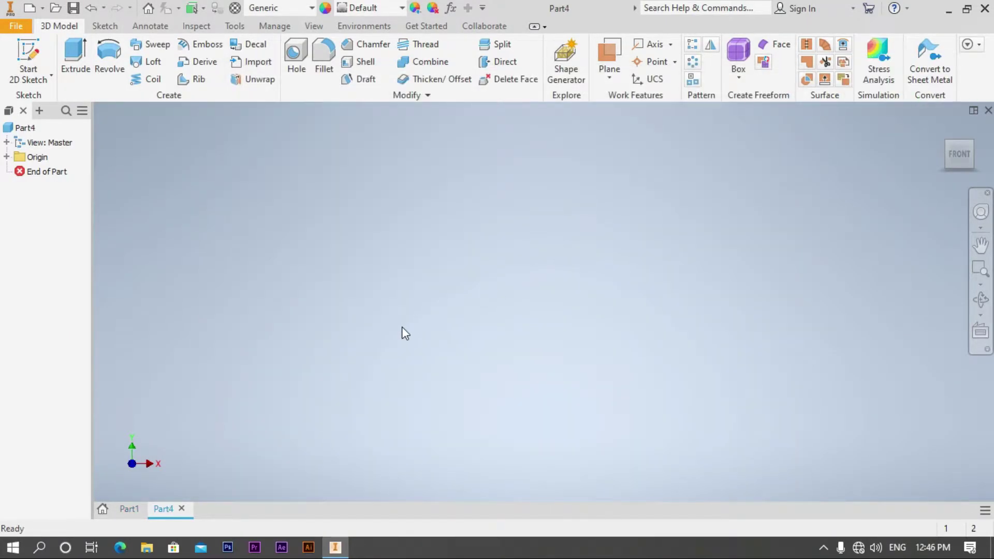
left_click(29, 62)
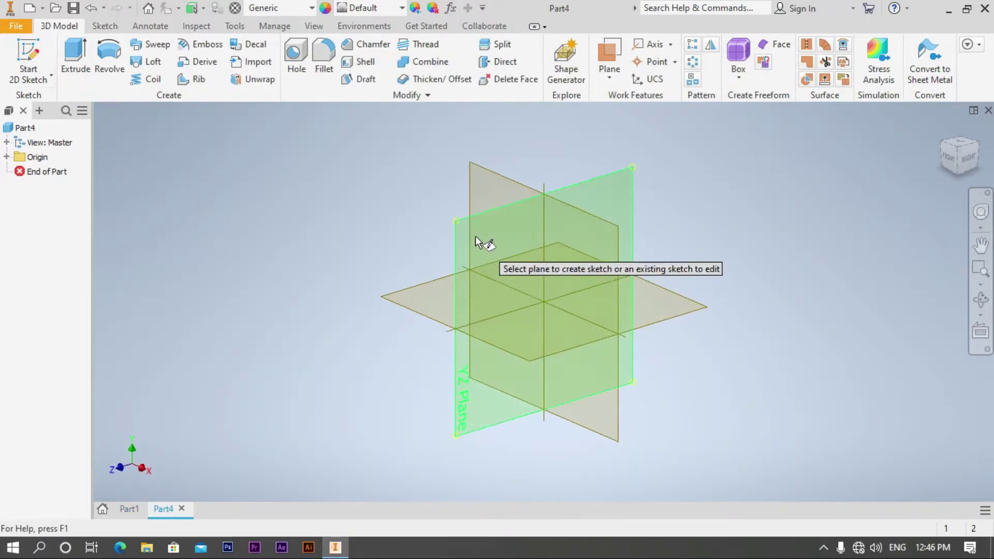
left_click(474, 235)
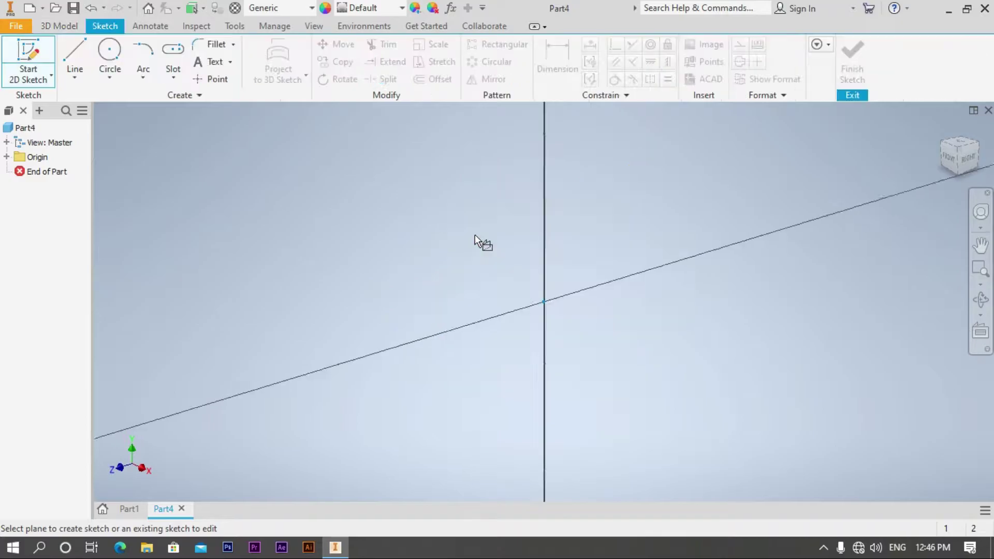
Draw a 250 mm line upward from the origin.
left_click(75, 59)
left_click(545, 302)
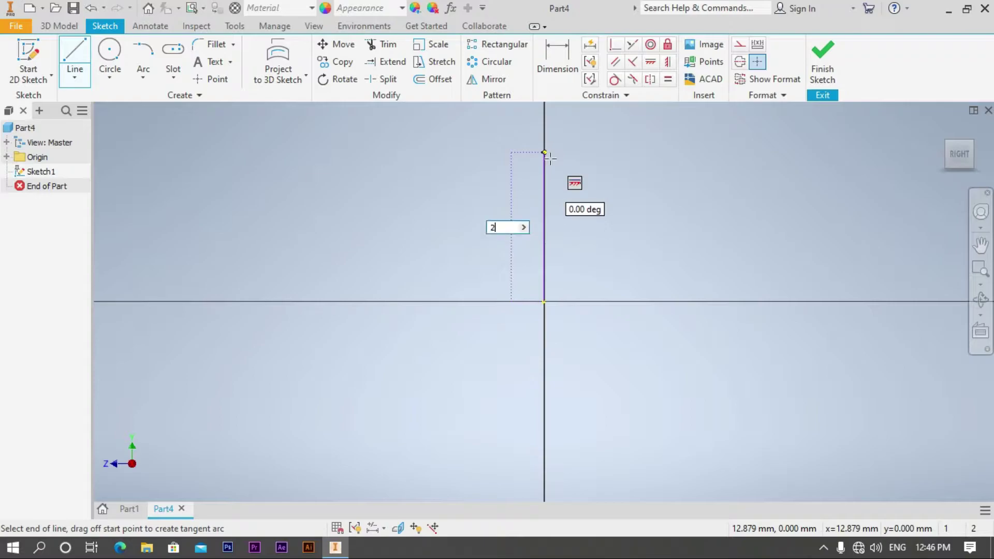
type("250")
key("Return")
middle_click_drag(548, 248, 549, 151)
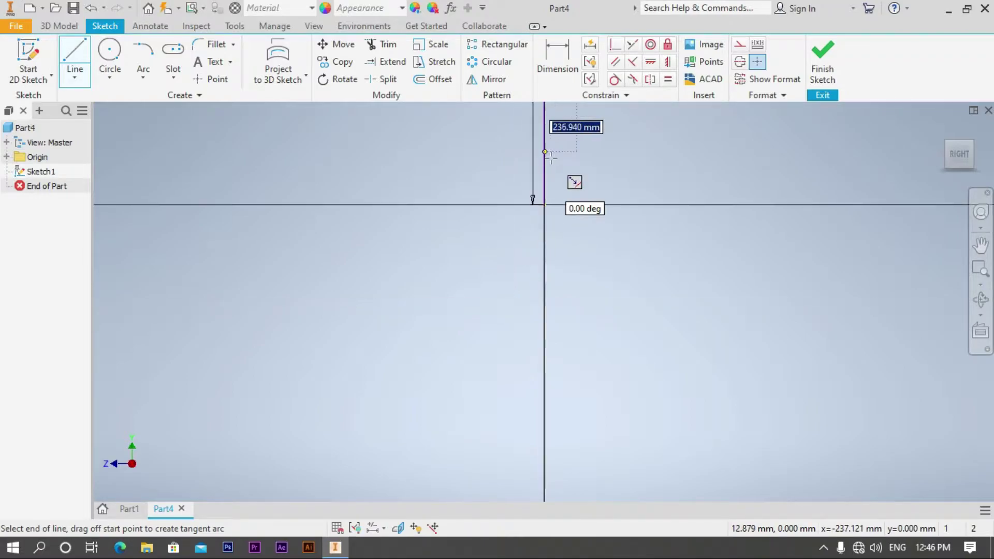
middle_click_drag(646, 155, 599, 101)
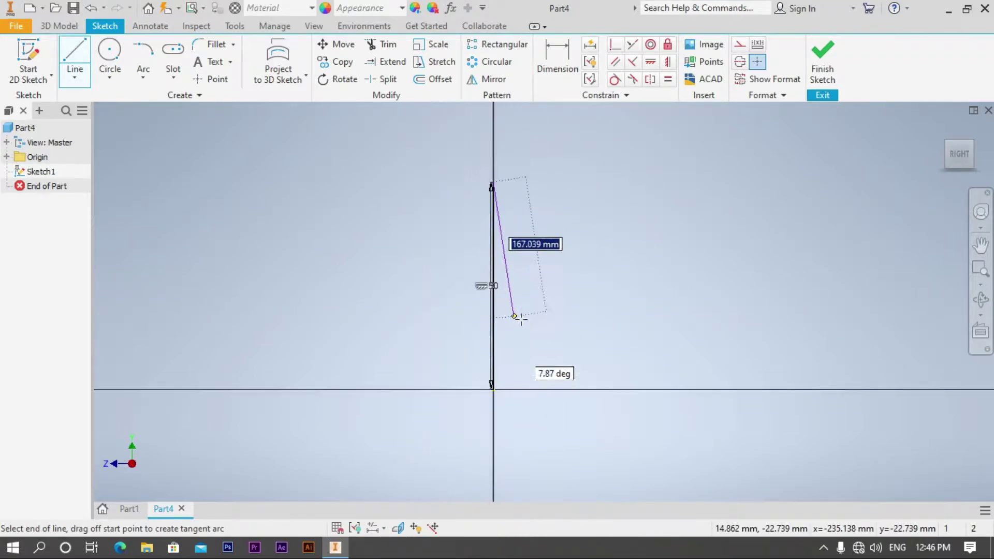
middle_click_drag(544, 194, 568, 325)
key("Escape")
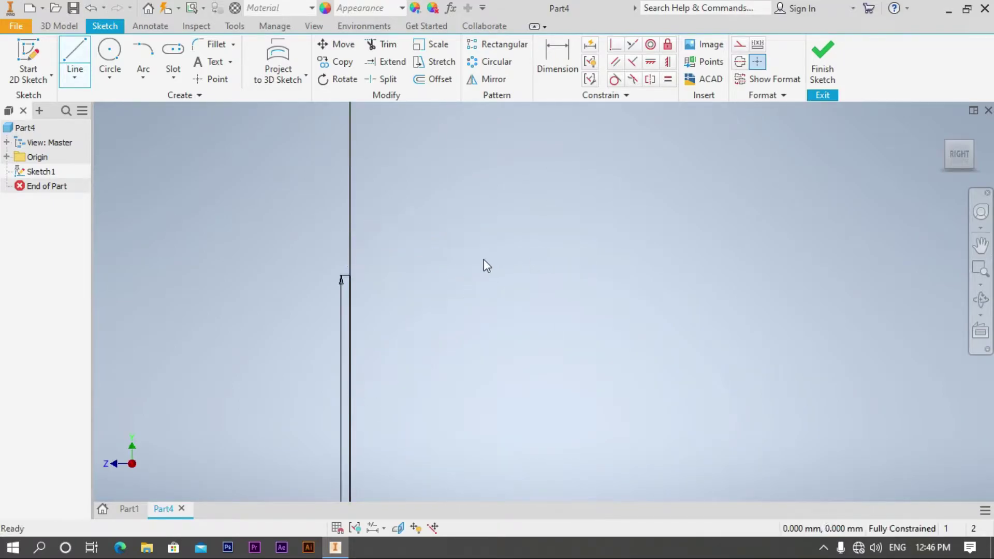
Draw a 200 × 100 three-point center rectangle centred on the line's end.
left_click(173, 77)
left_click(198, 189)
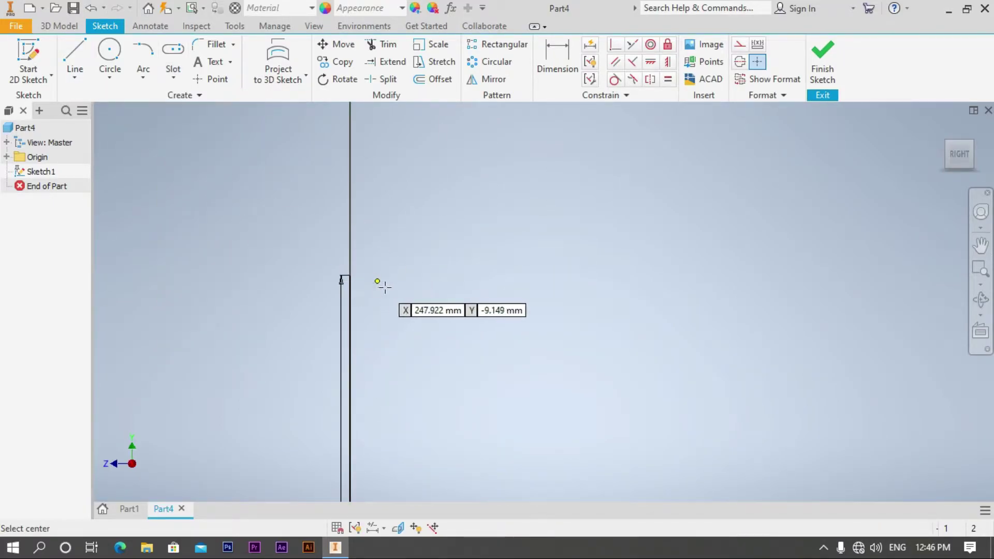
left_click(350, 278)
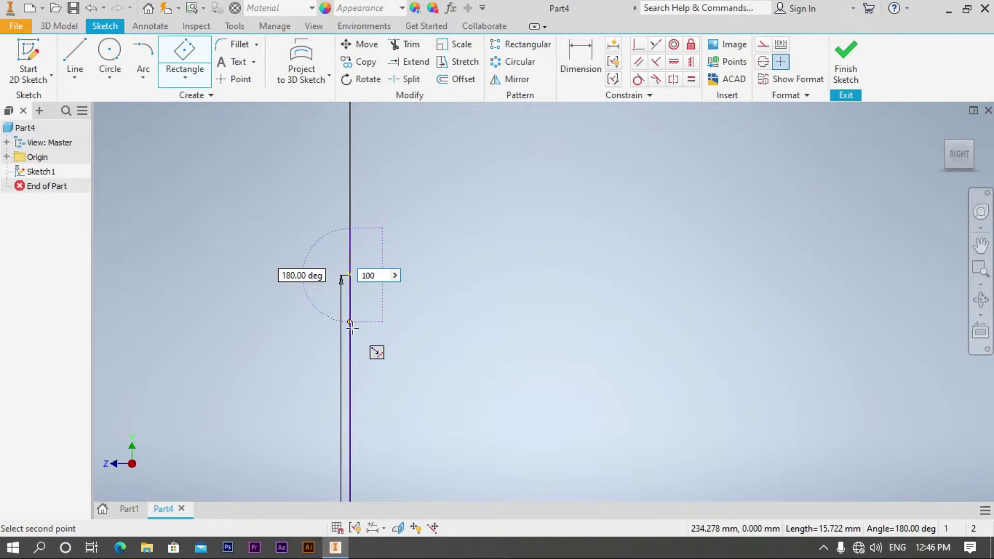
left_click(352, 326)
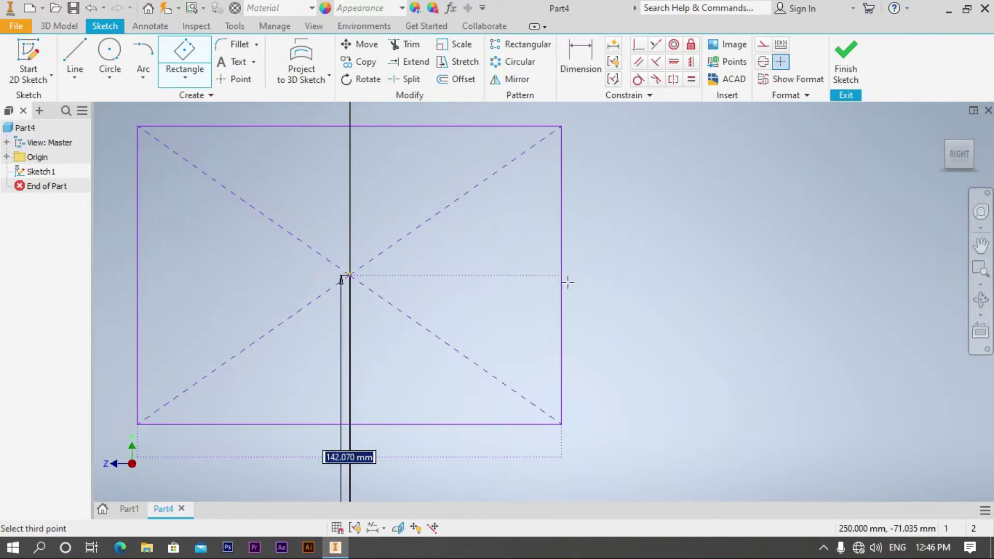
type("100")
key("Return")
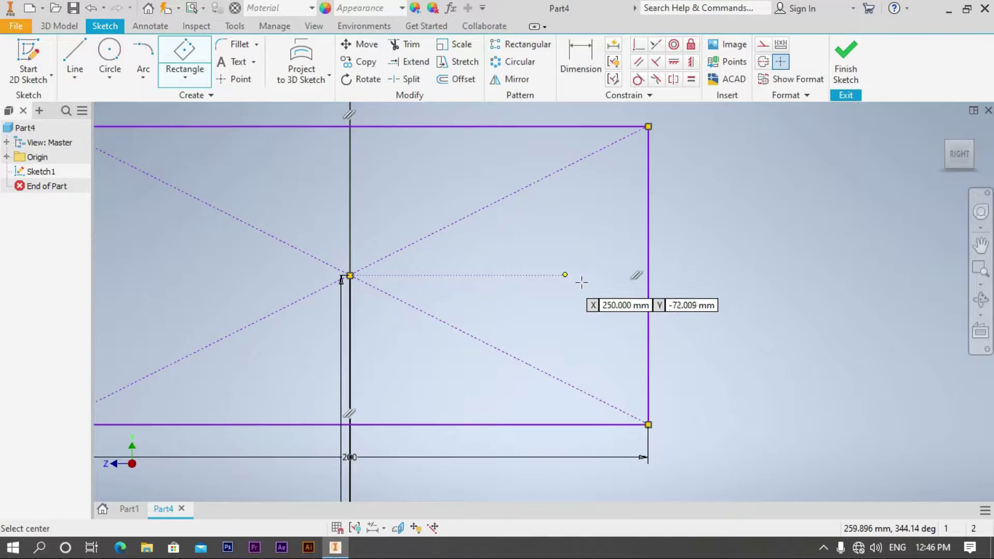
right_click(579, 394)
left_click(543, 373)
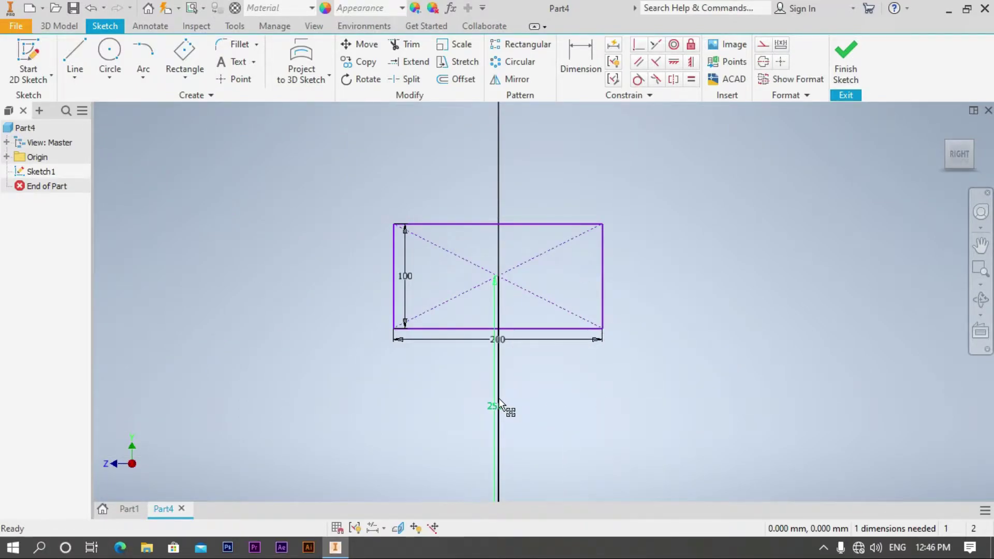
scroll(501, 404, "down", 3)
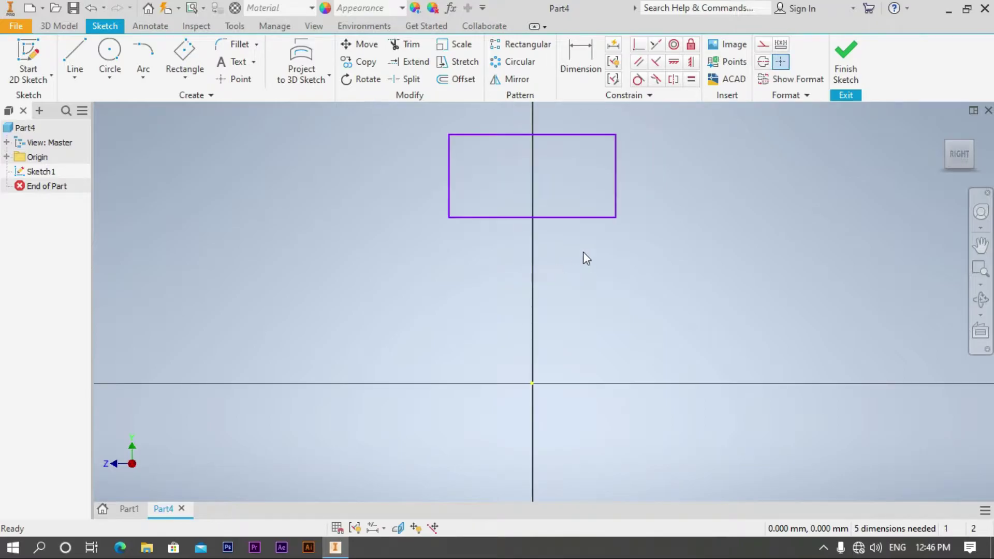
Finish the sketch and revolve the rectangle 360° about the Z Axis into Revolution1.
left_click(845, 54)
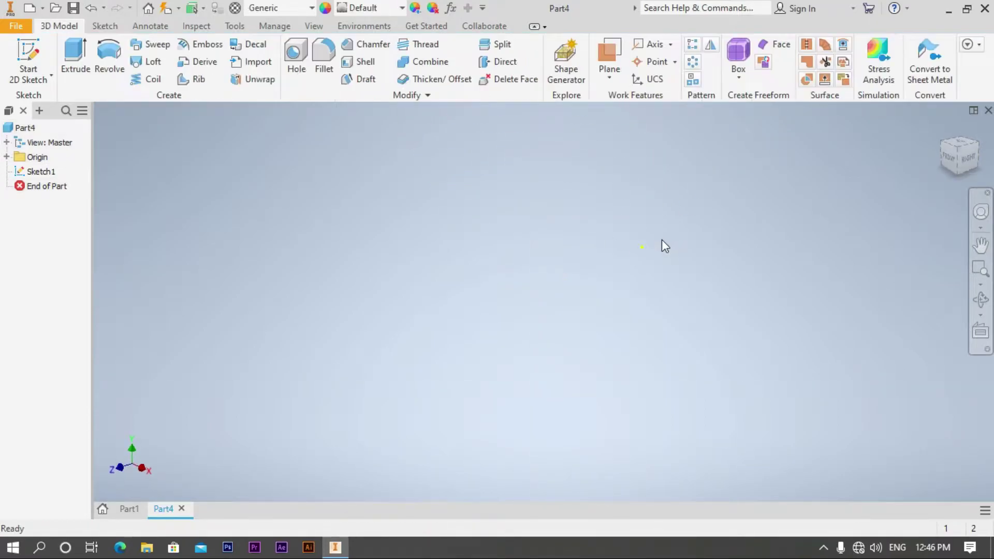
key("F2")
left_click_drag(684, 242, 619, 331)
key("Escape")
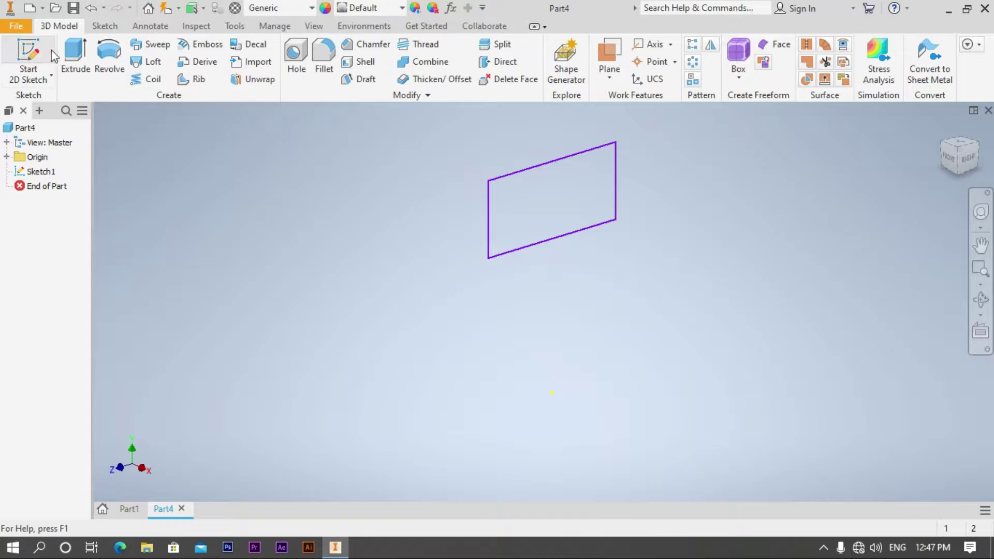
left_click(109, 58)
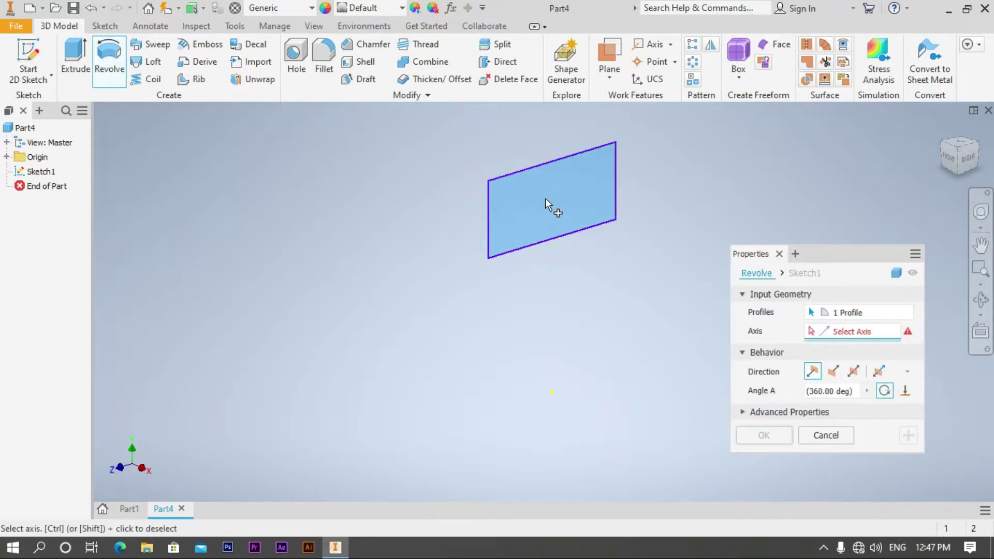
left_click(8, 157)
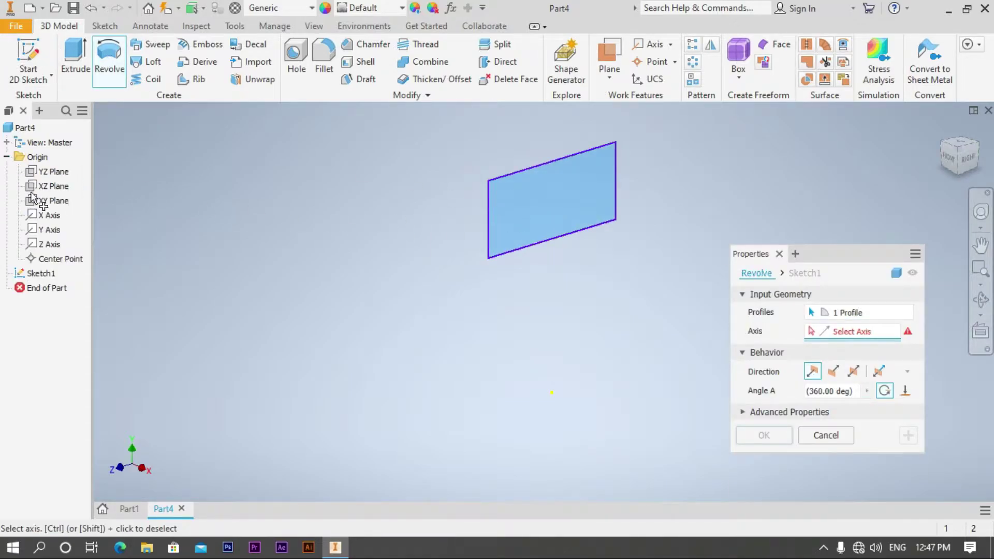
left_click(50, 243)
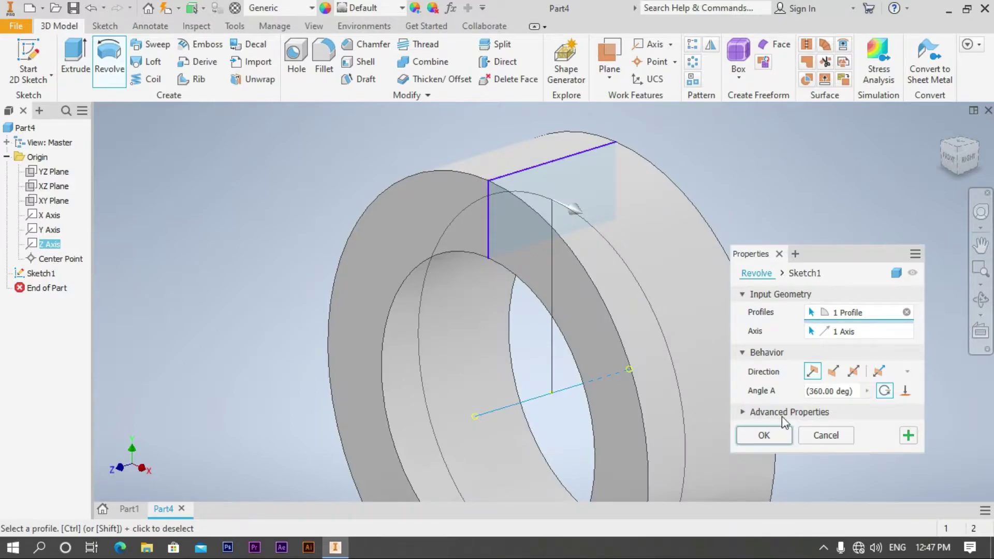
left_click(787, 437)
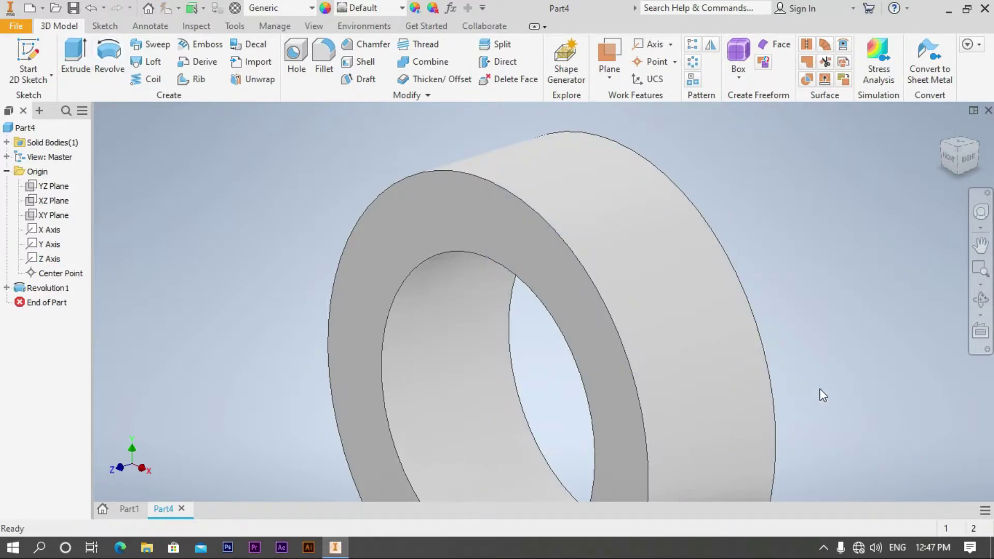
middle_click_drag(828, 318, 736, 303)
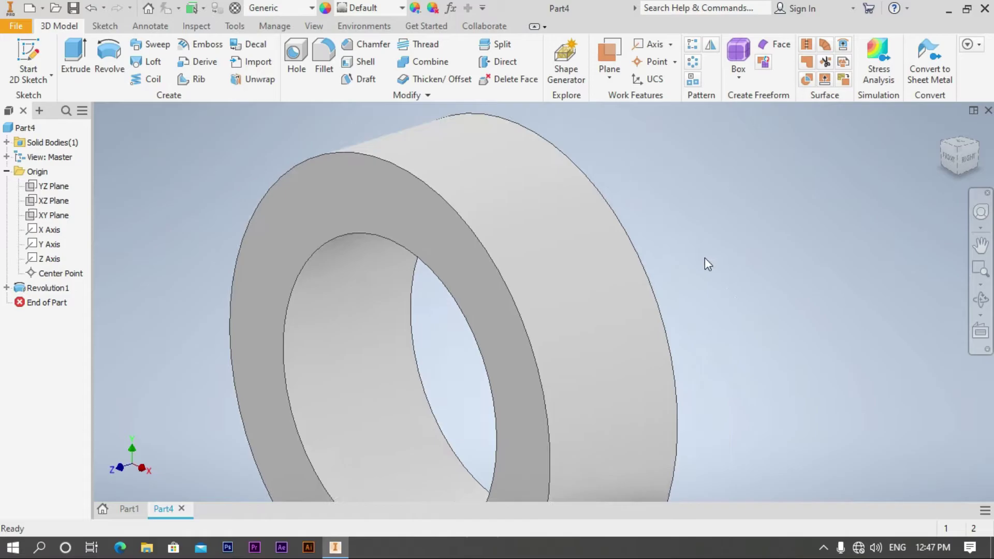
scroll(678, 222, "up", 3)
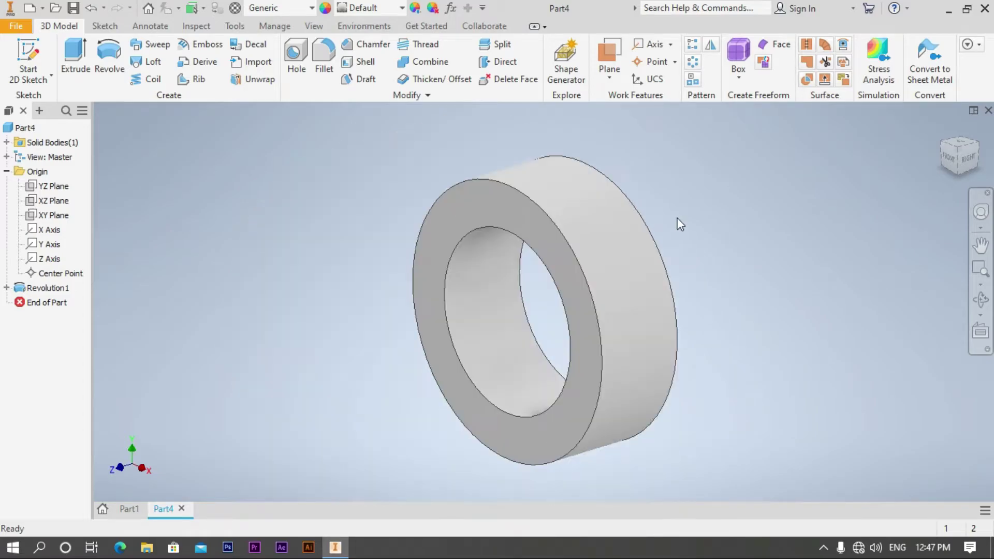
Round the ring's outer front edge with a 5 mm fillet.
left_click(327, 54)
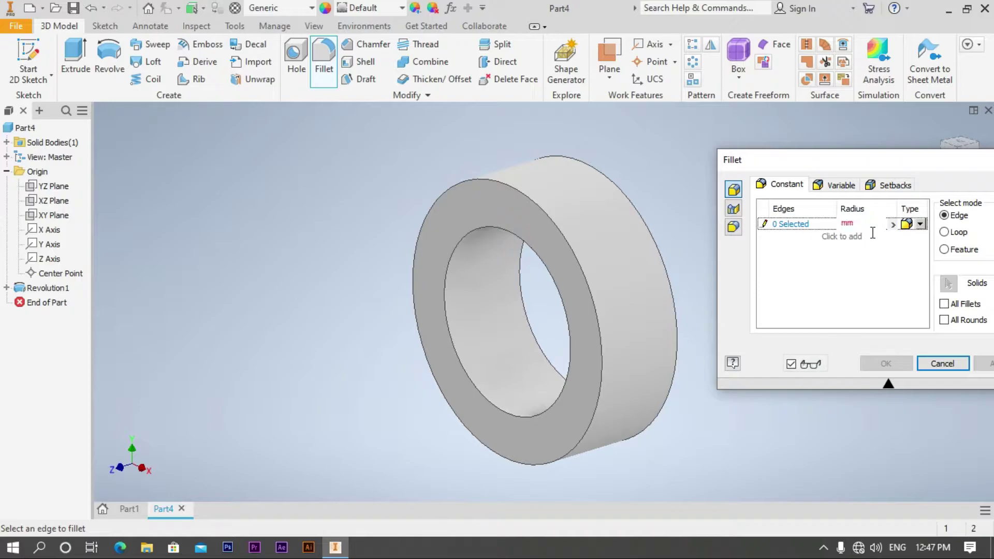
type("5")
left_click(590, 282)
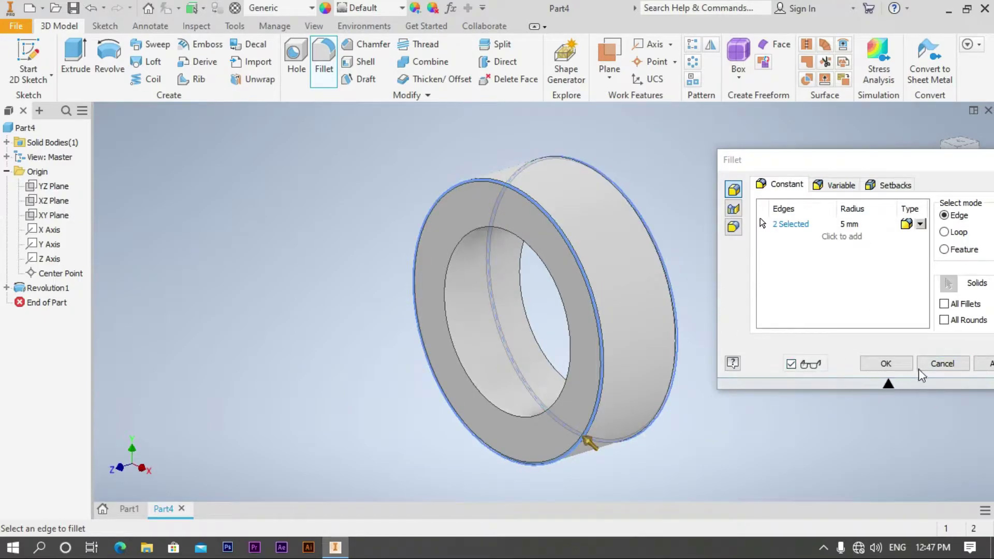
left_click(885, 363)
left_click(941, 362)
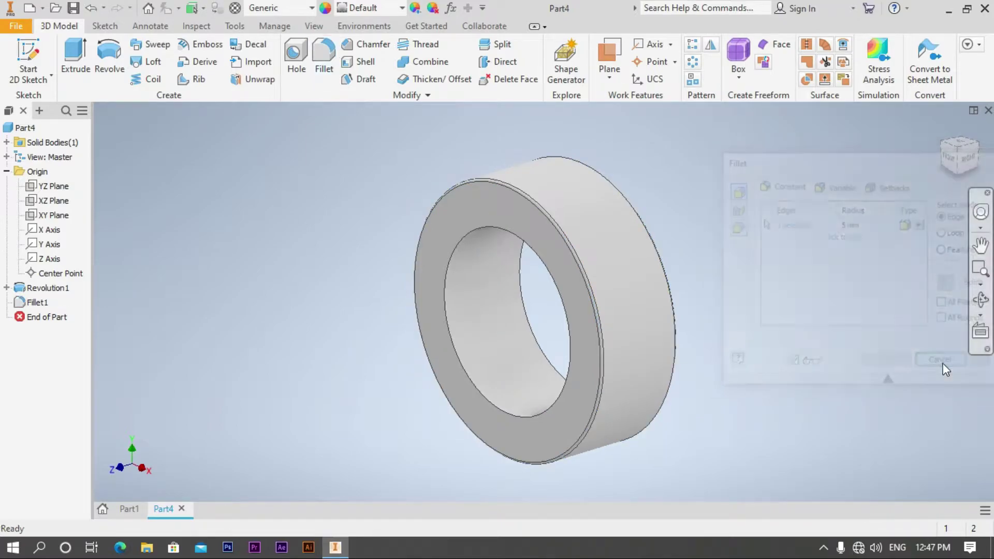
scroll(673, 289, "up", 3)
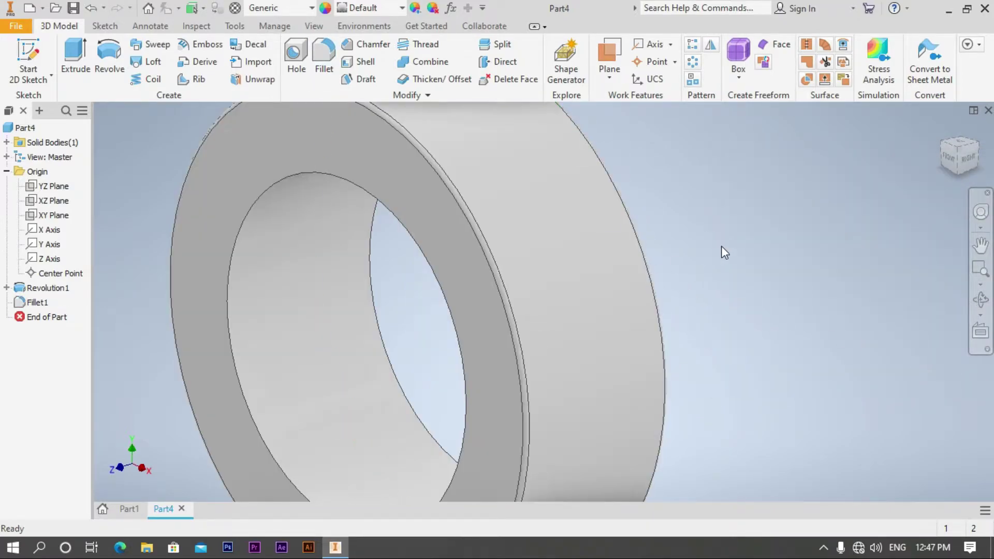
scroll(722, 247, "down", 3)
Create Work Plane1 offset 310 mm from the XZ Plane.
left_click(609, 54)
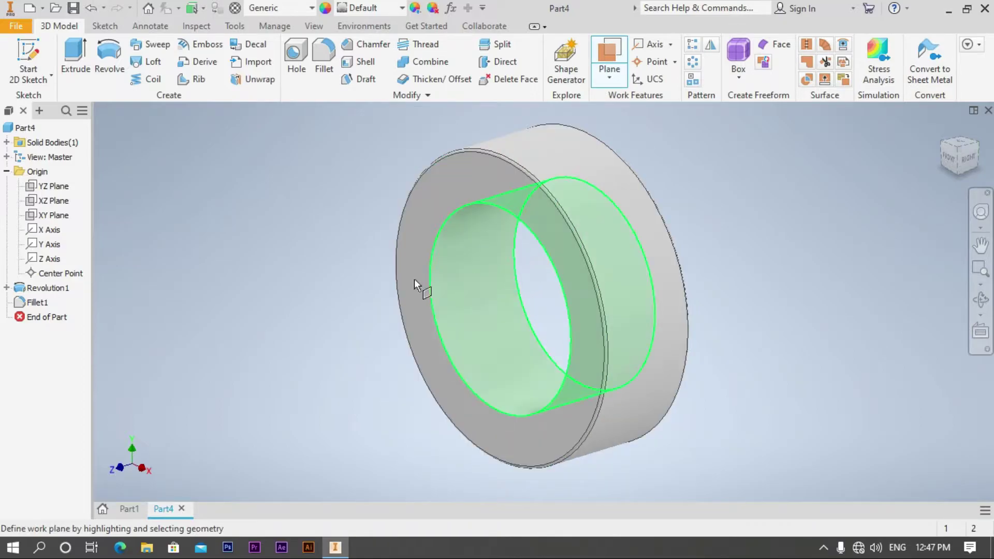
left_click(53, 200)
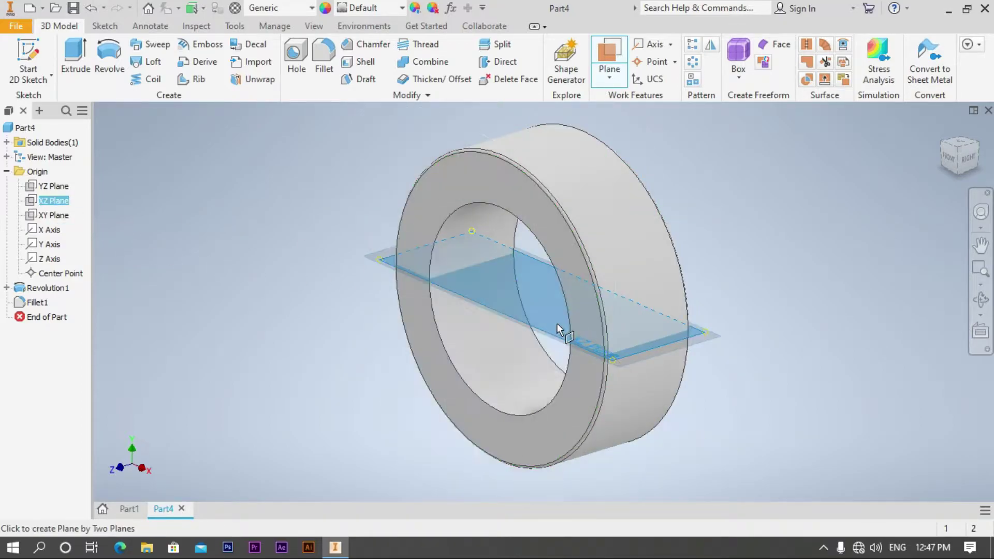
left_click_drag(538, 313, 560, 163)
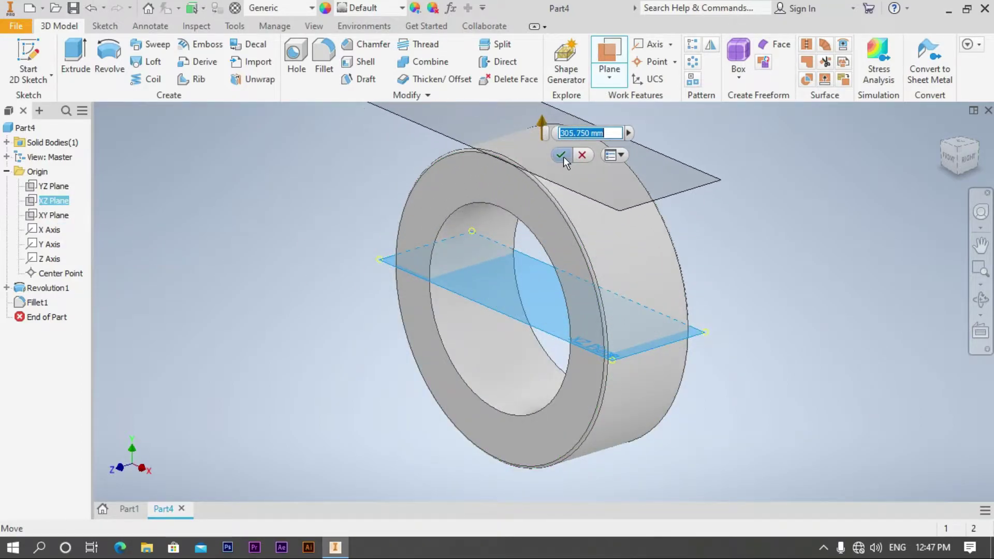
type("310")
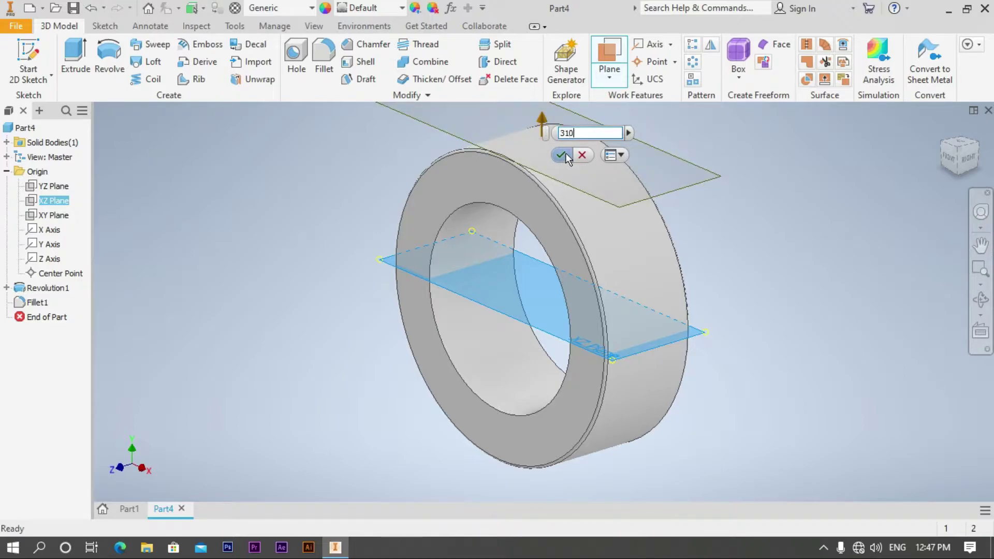
left_click(561, 154)
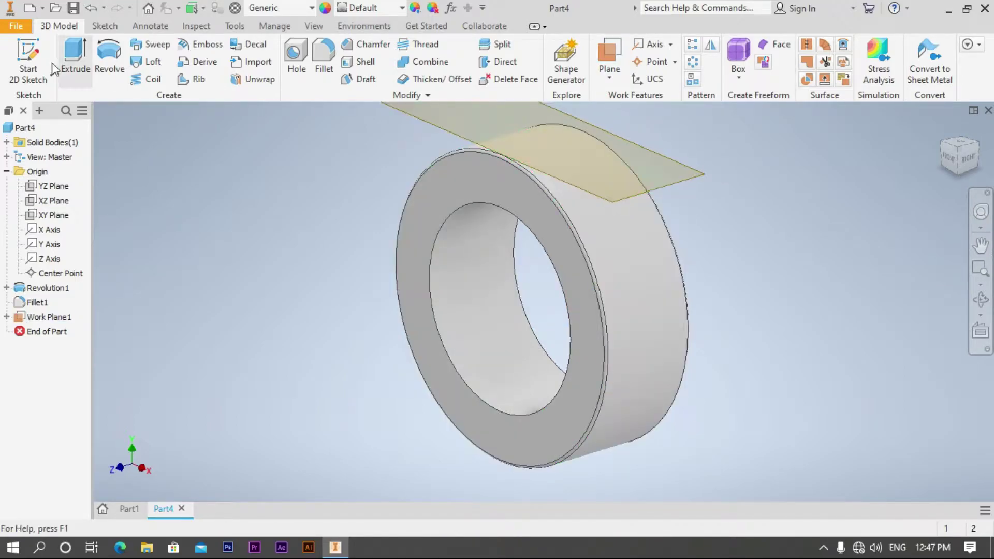
Start a sketch on Work Plane1 and project the tyre's outer tread face.
left_click(37, 53)
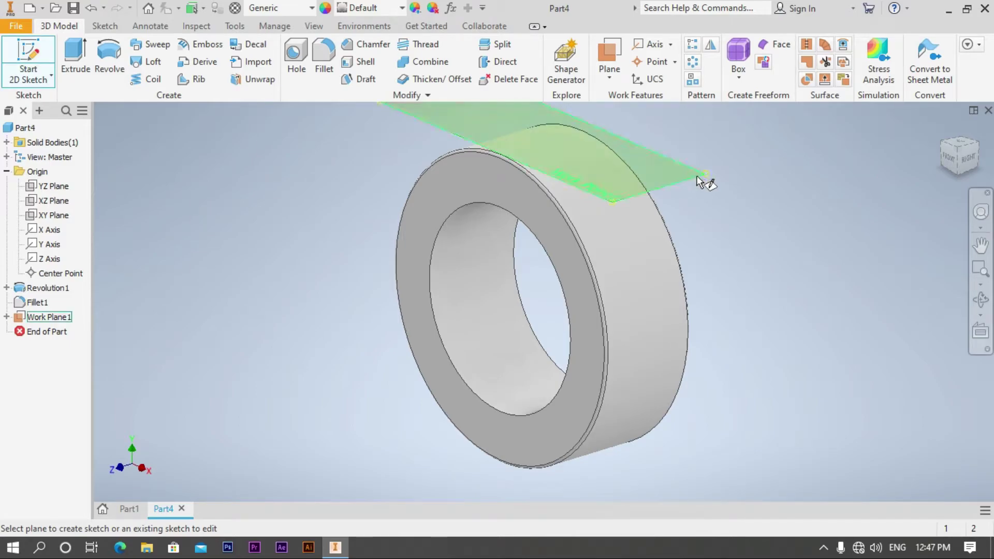
left_click(683, 179)
scroll(626, 232, "down", 3)
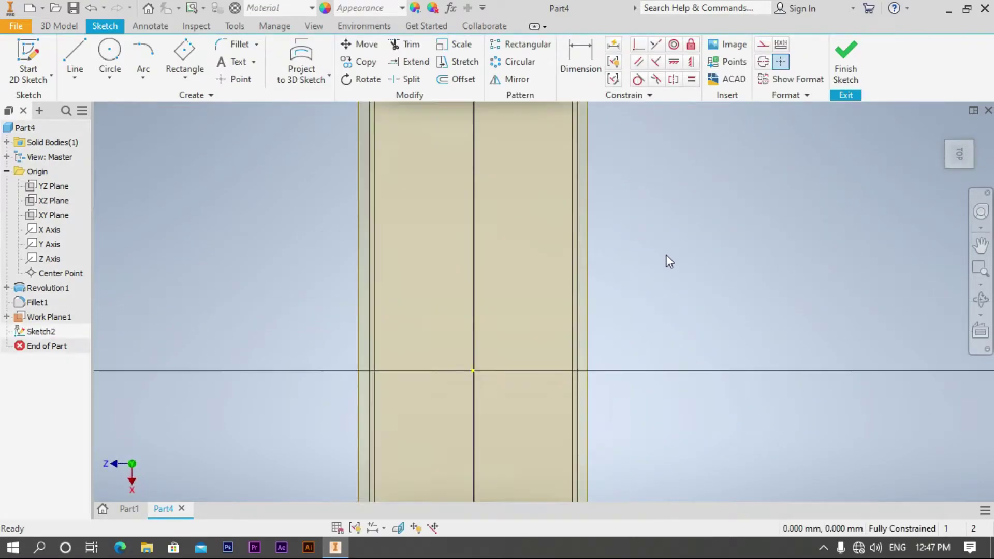
middle_click_drag(699, 295, 668, 195)
left_click(314, 56)
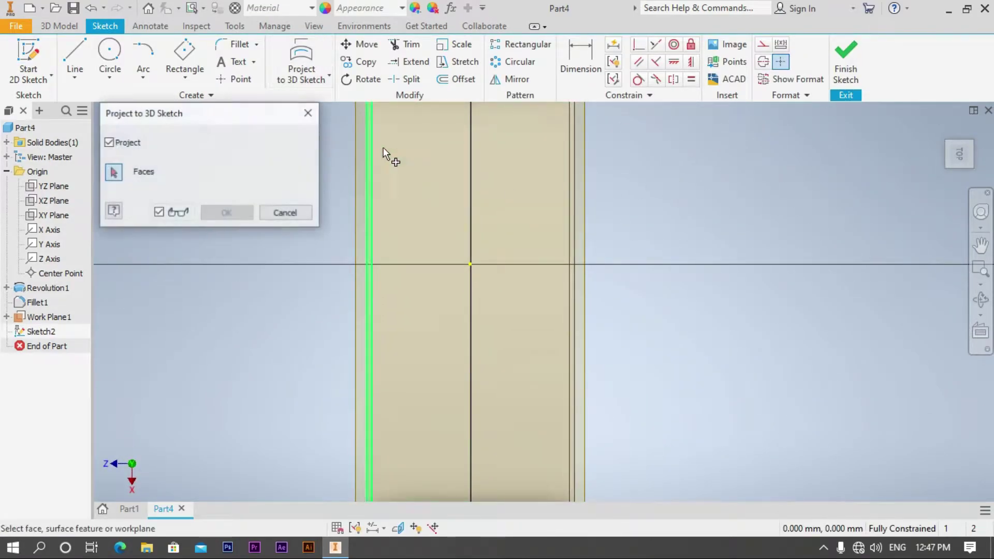
left_click(524, 377)
left_click(534, 330)
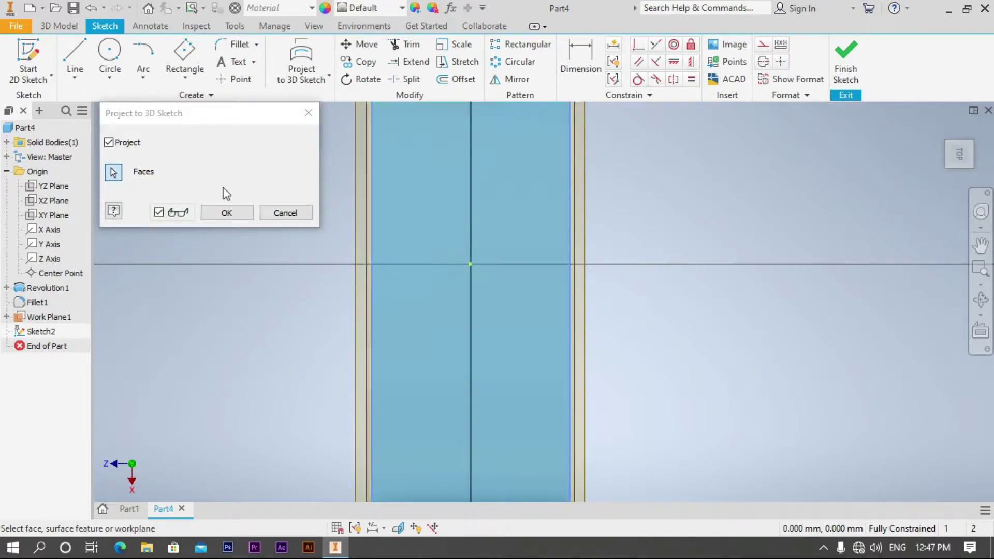
left_click(226, 213)
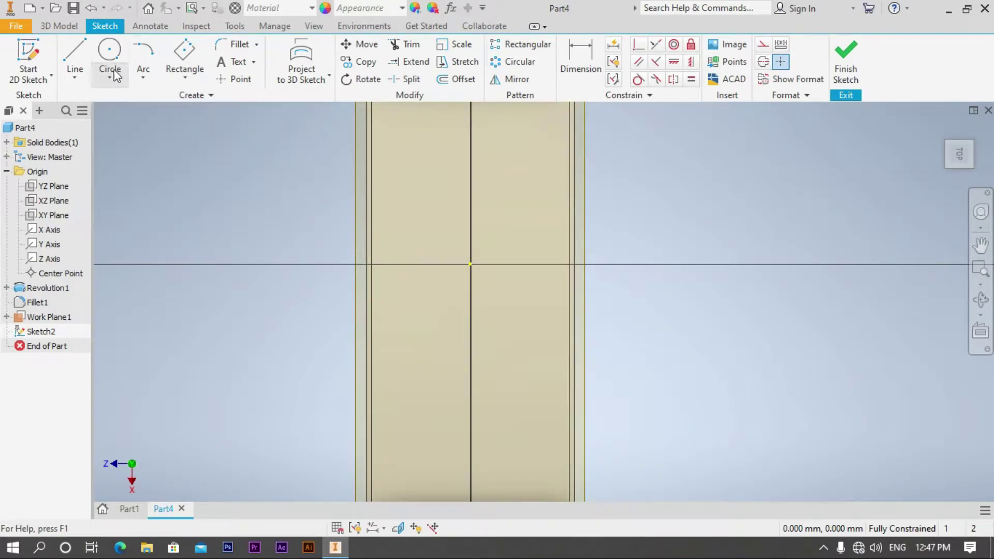
scroll(486, 232, "up", 2)
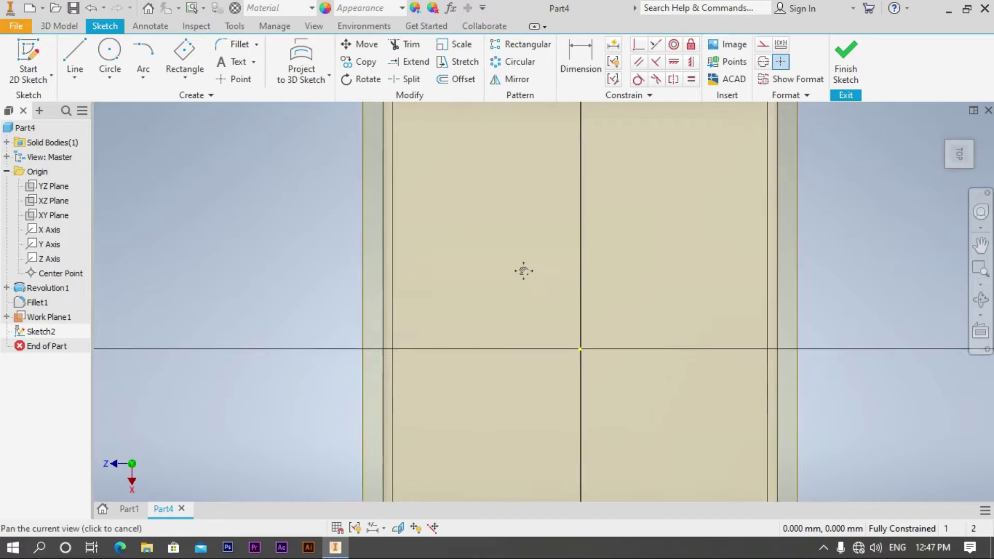
scroll(520, 268, "up", 2)
Draw the first slanted parallelogram tread block with 60 mm edges.
left_click(81, 51)
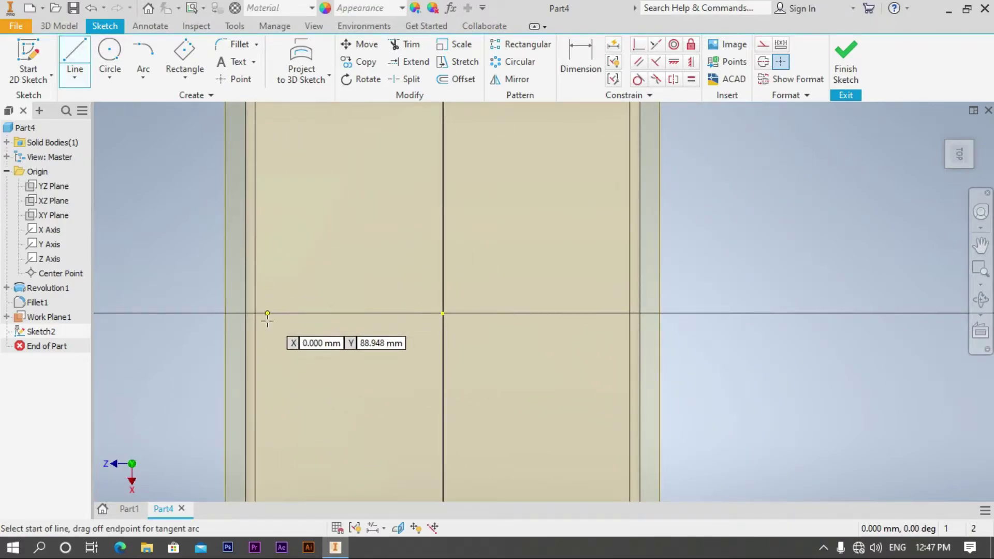
left_click(265, 363)
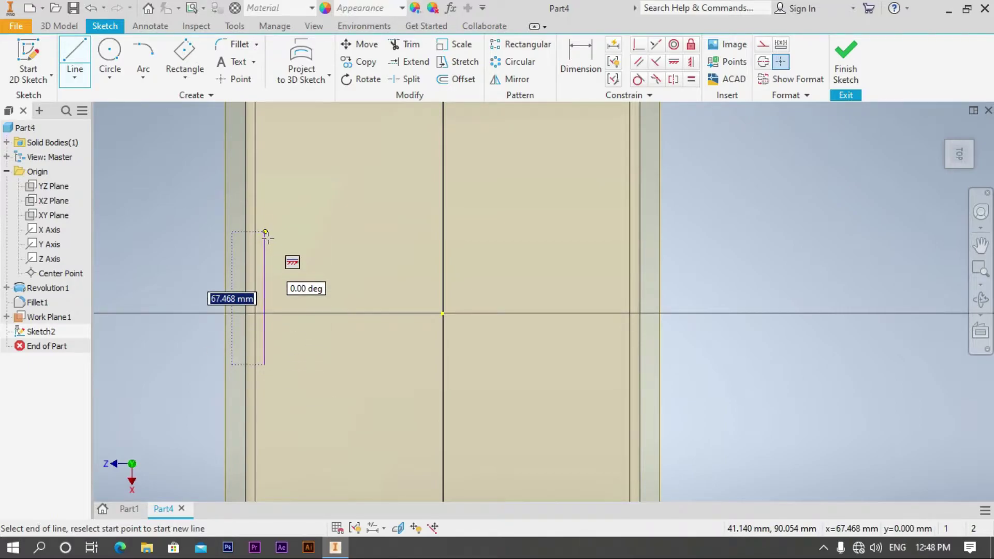
type("60")
key("Return")
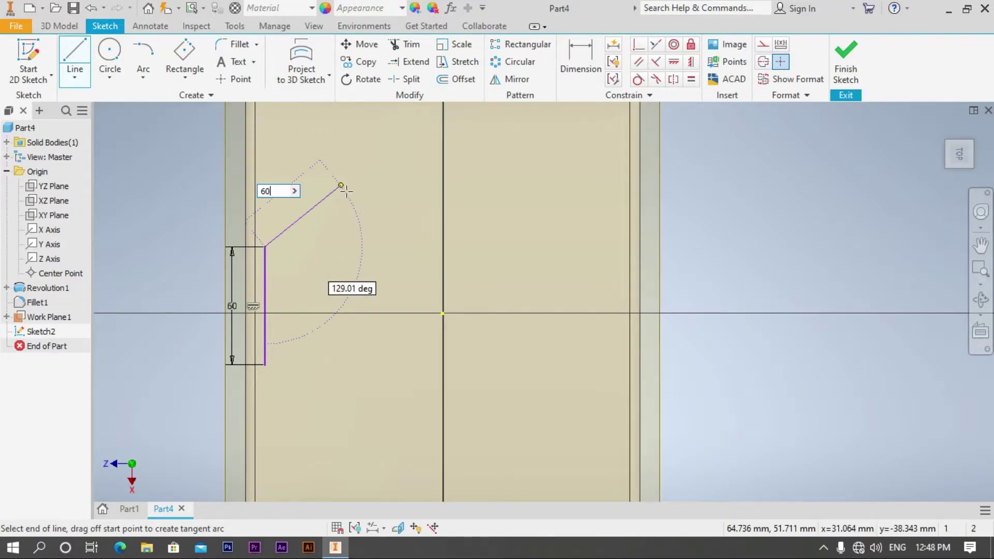
key("Return")
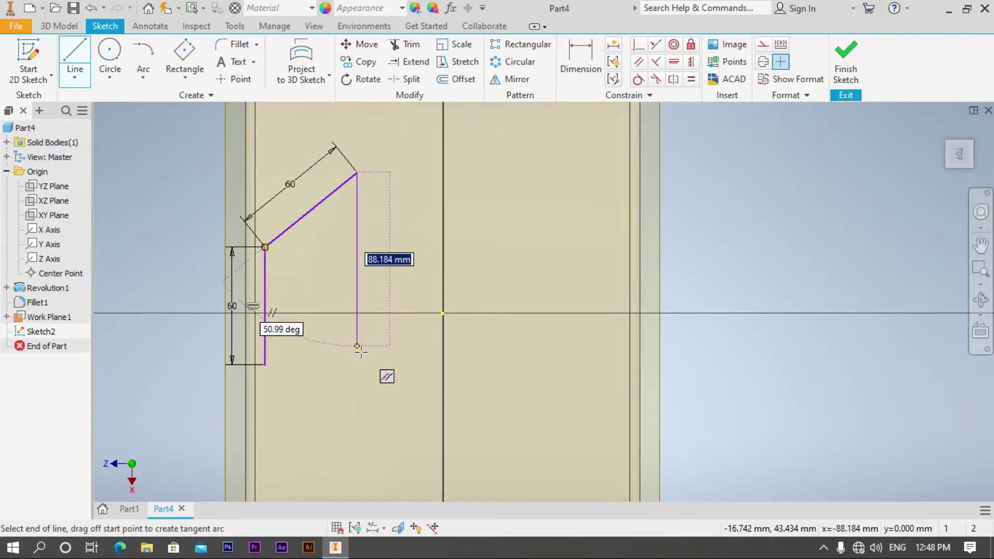
key("Return")
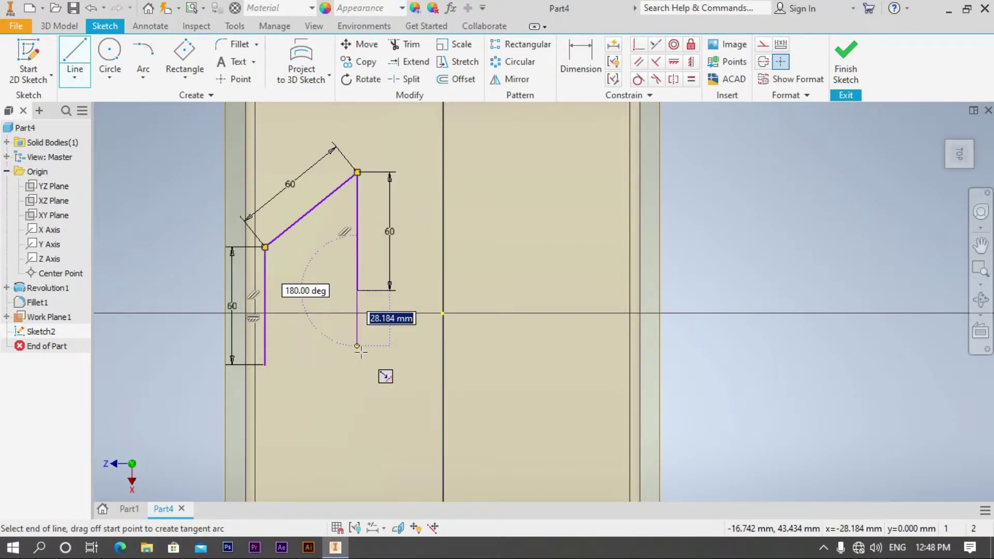
left_click(266, 364)
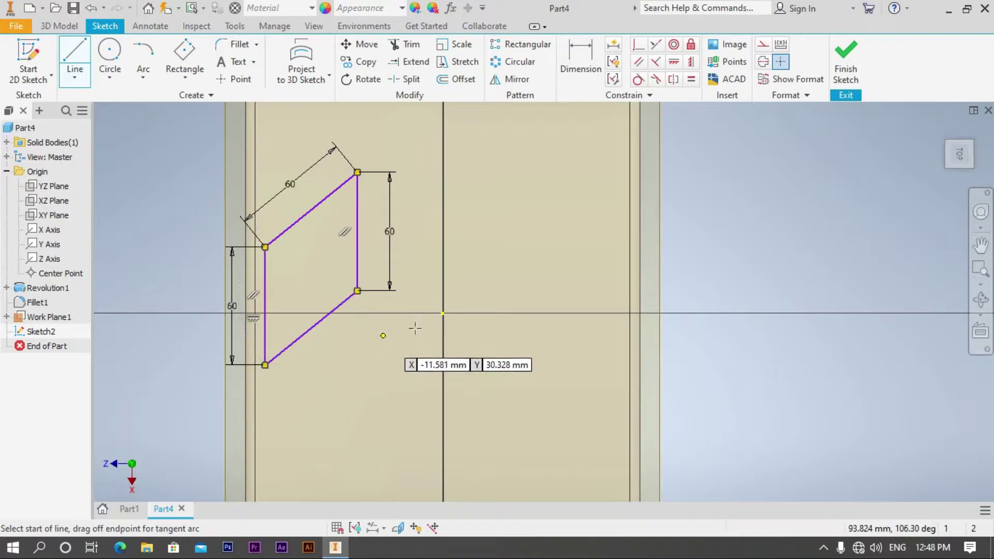
scroll(458, 209, "down", 2)
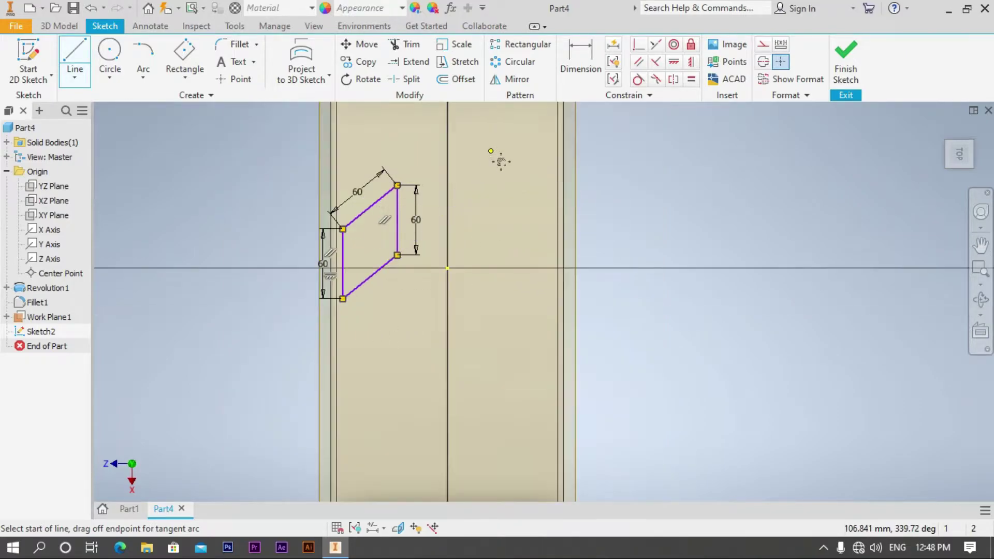
scroll(477, 221, "up", 3)
Exit the line tool and delete the left and right 60 dimensions.
middle_click_drag(489, 319, 493, 213)
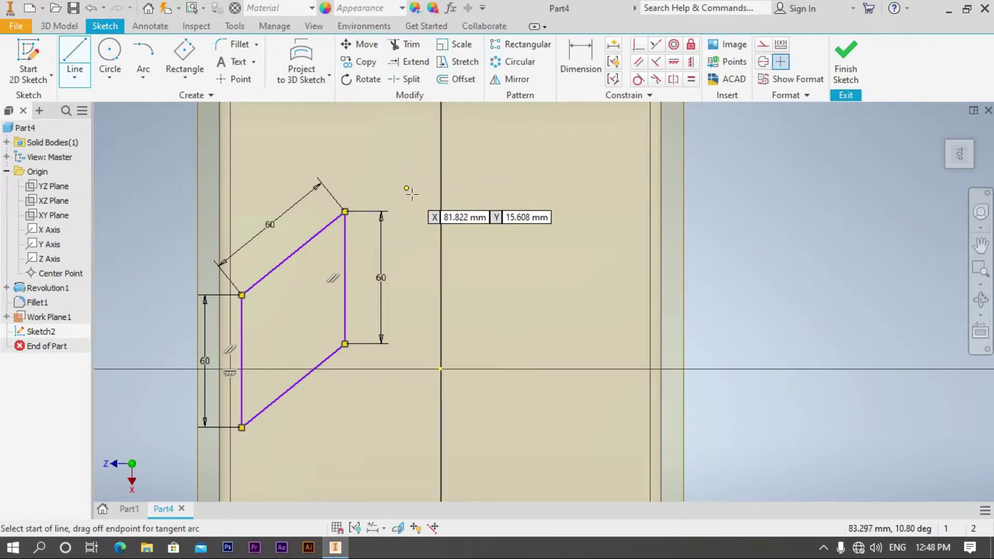
right_click(420, 210)
left_click(439, 144)
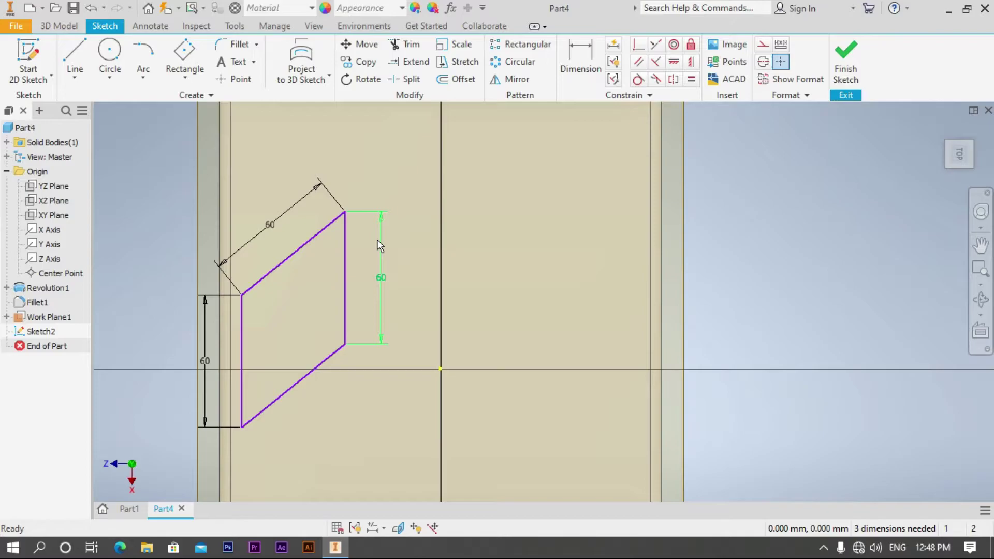
left_click(377, 239)
key("Delete")
left_click(216, 298)
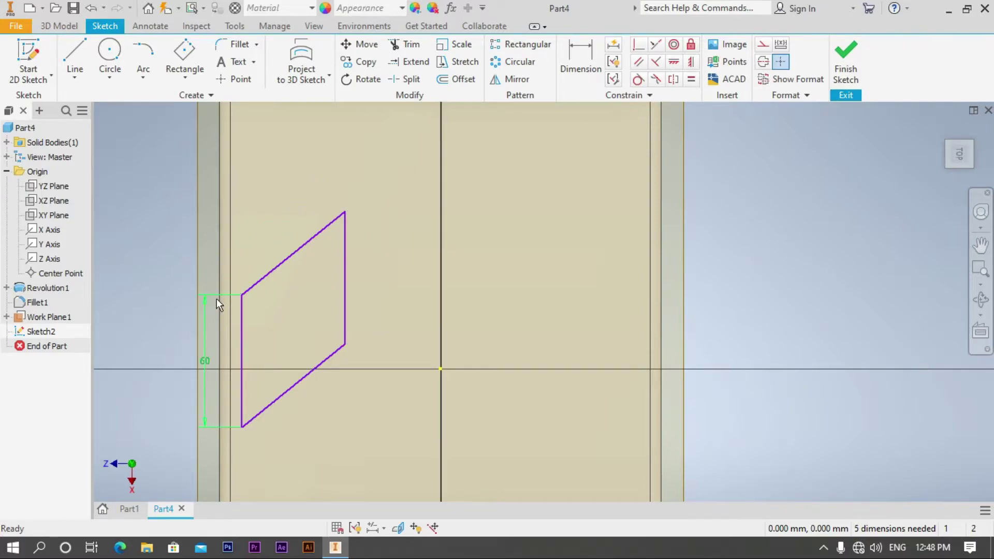
key("Delete")
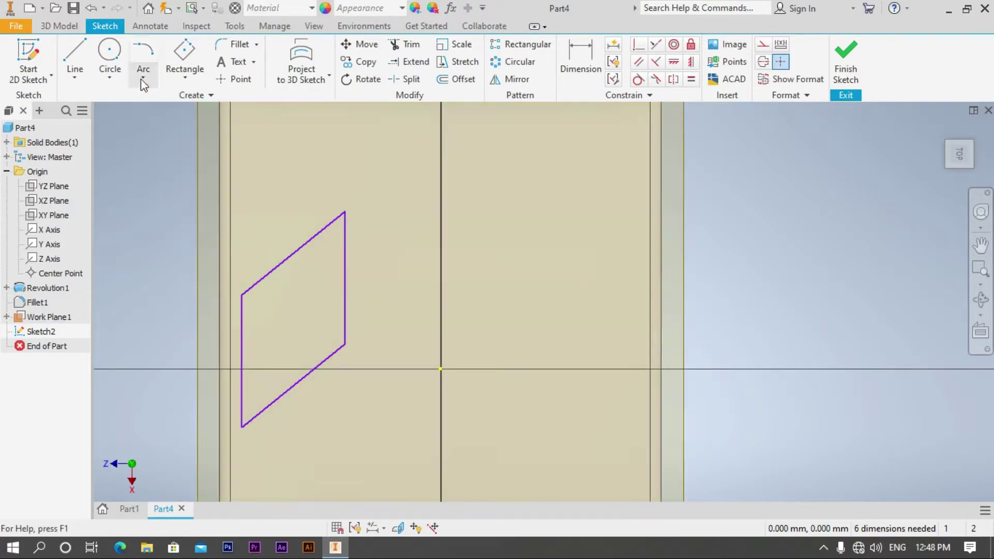
Draw the second slanted parallelogram beside the first block's top corner.
left_click(75, 58)
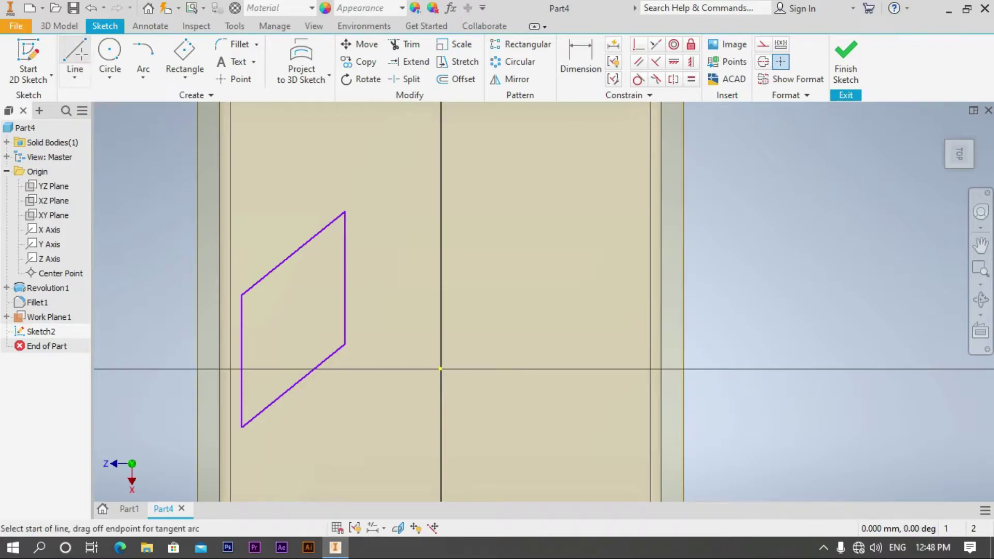
left_click(363, 211)
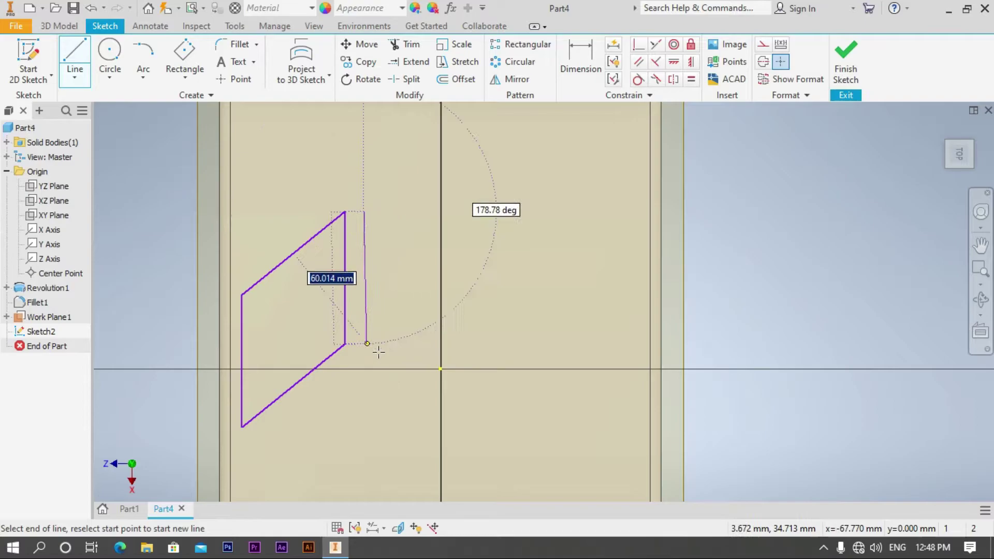
left_click(364, 343)
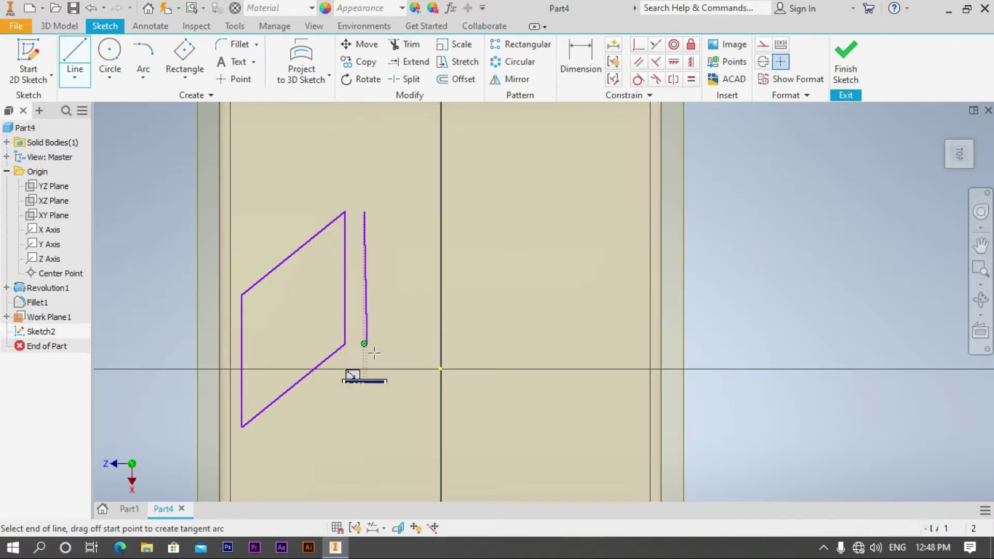
left_click(427, 398)
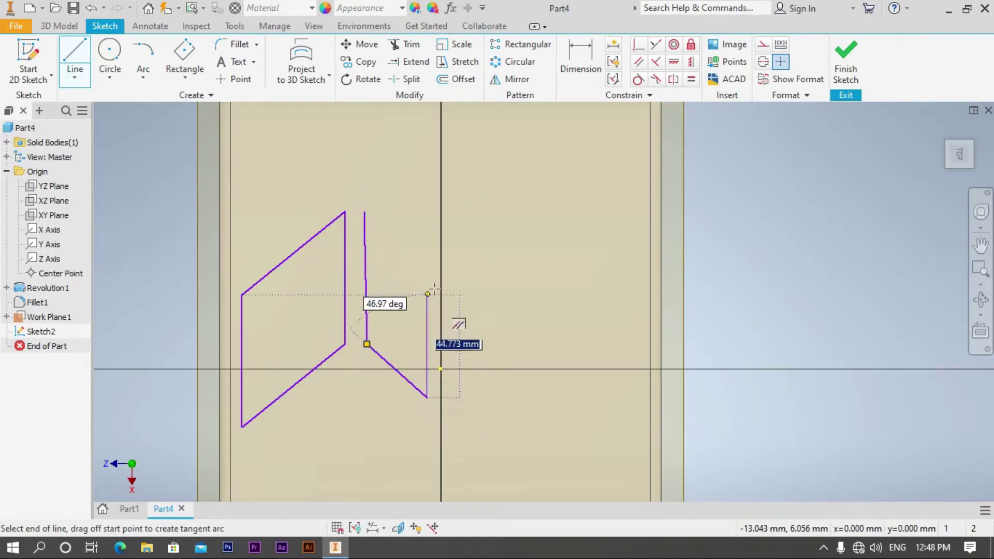
left_click(428, 264)
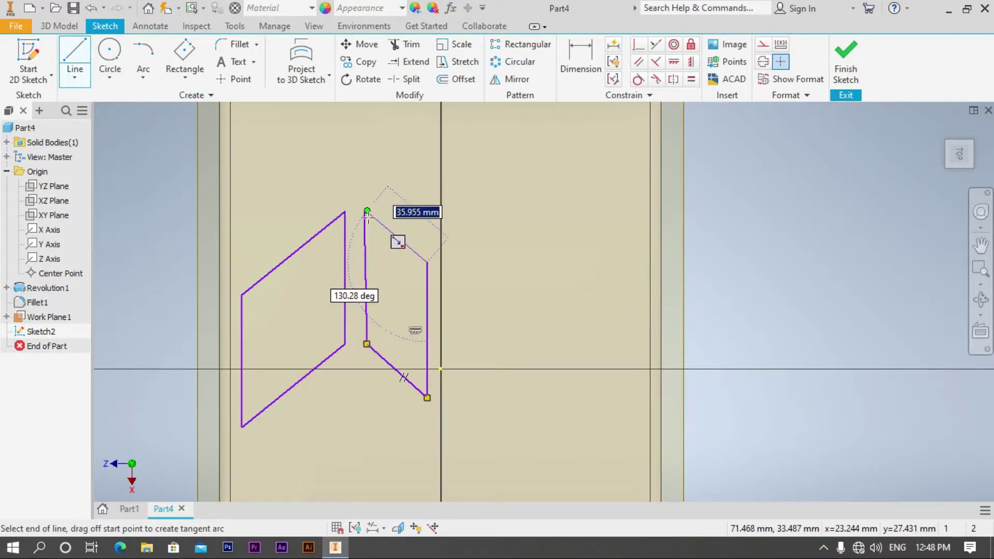
left_click(366, 212)
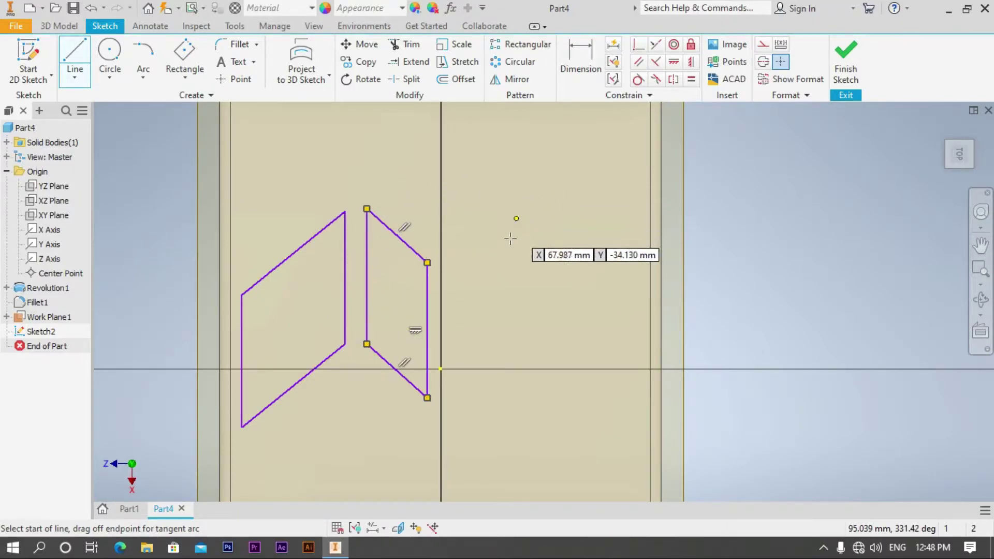
left_click(427, 263)
key("Escape")
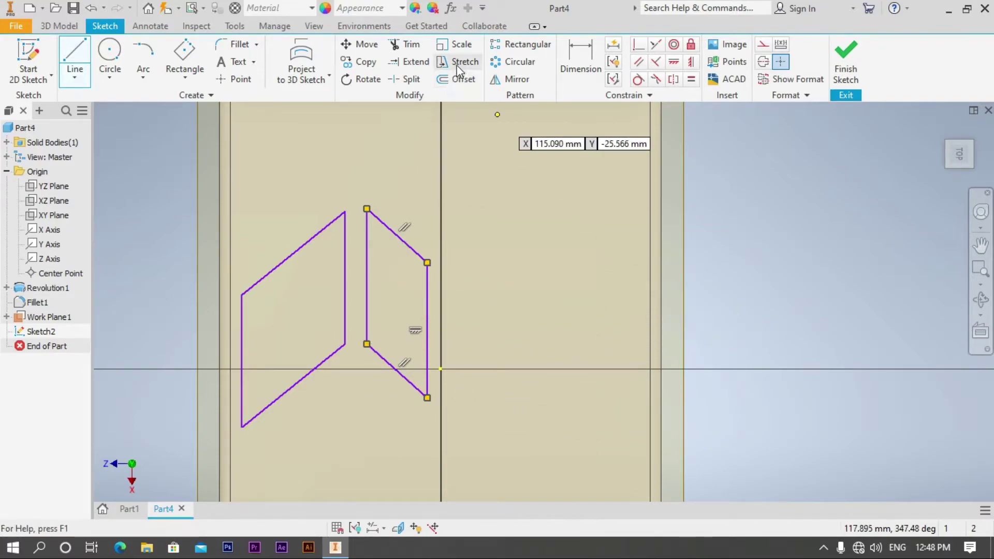
Add a short line starting on the centre axis.
left_click(113, 56)
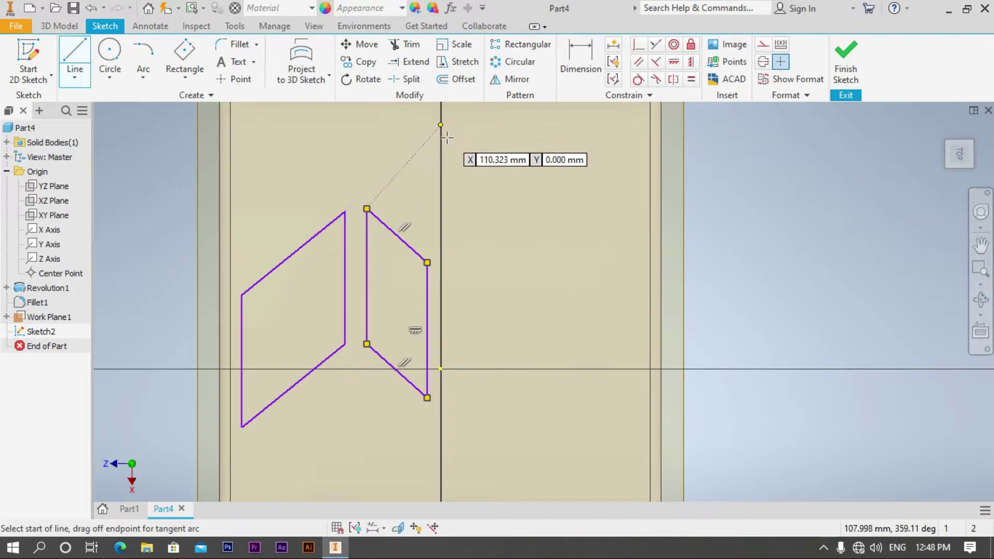
left_click(440, 124)
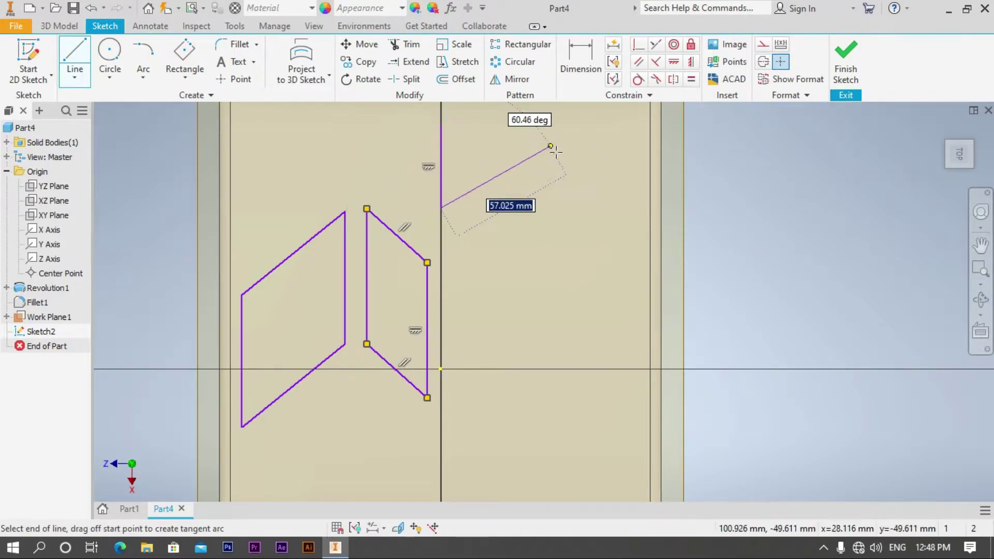
right_click(547, 152)
left_click(599, 151)
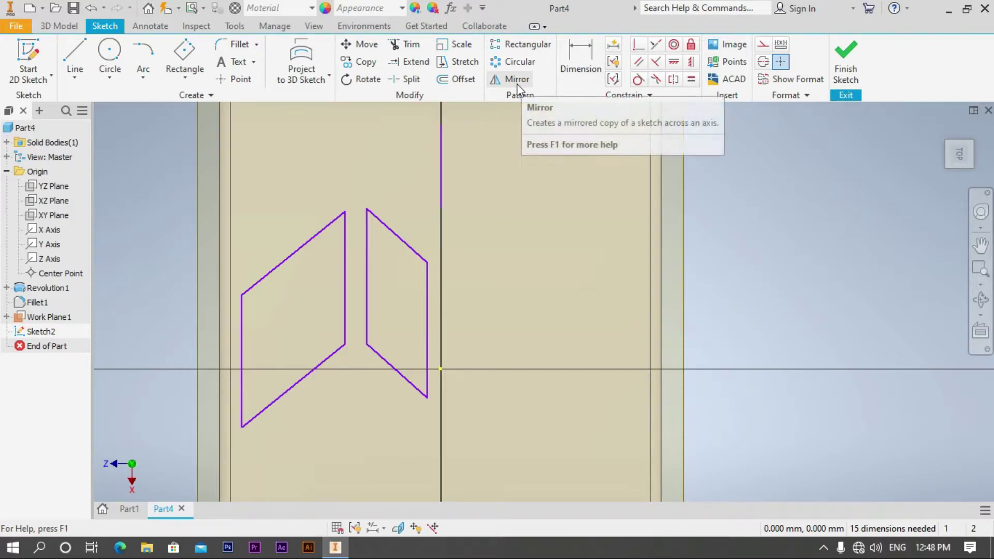
Draw a control-vertex spline inside the left block and offset a parallel copy.
left_click(178, 78)
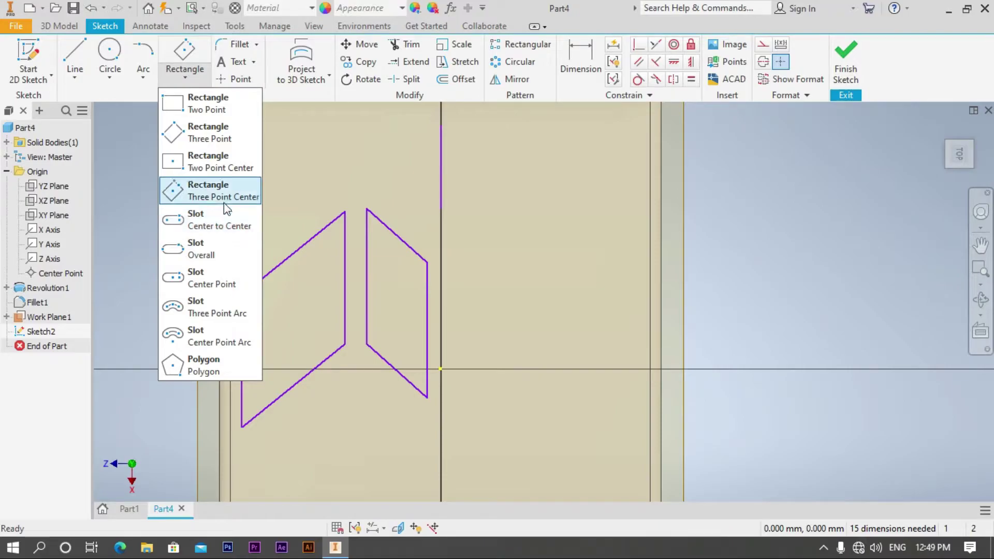
left_click(78, 74)
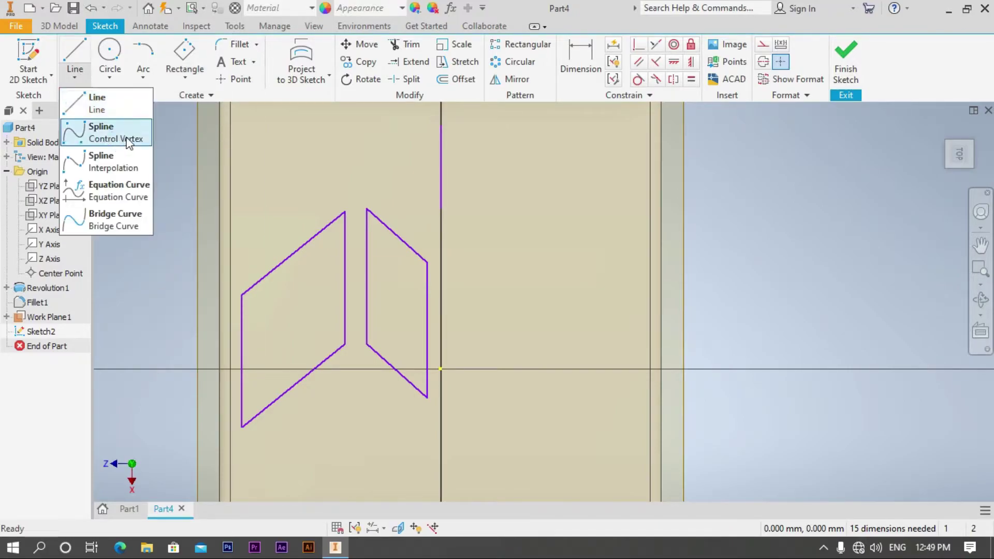
left_click(116, 138)
scroll(309, 328, "up", 3)
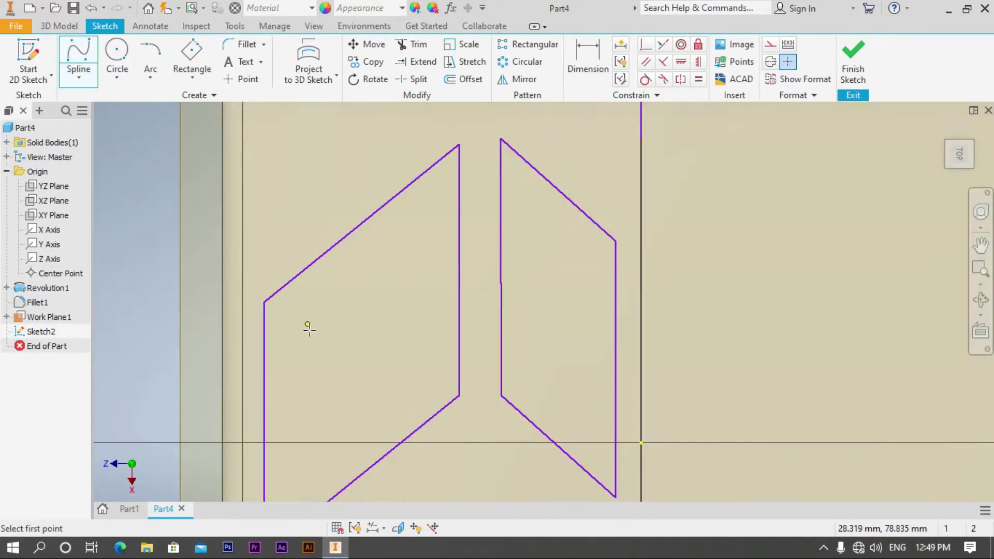
left_click(295, 330)
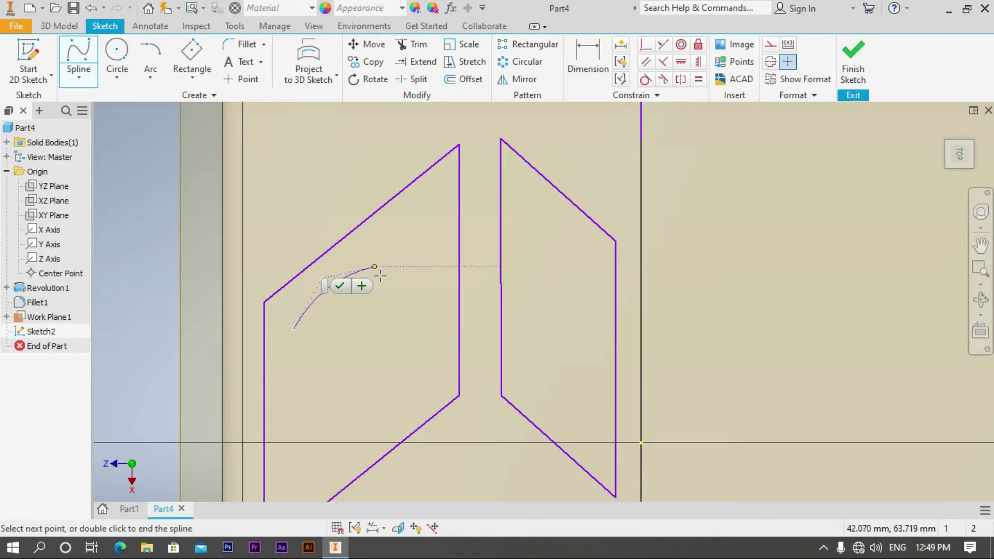
left_click(375, 268)
left_click(411, 227)
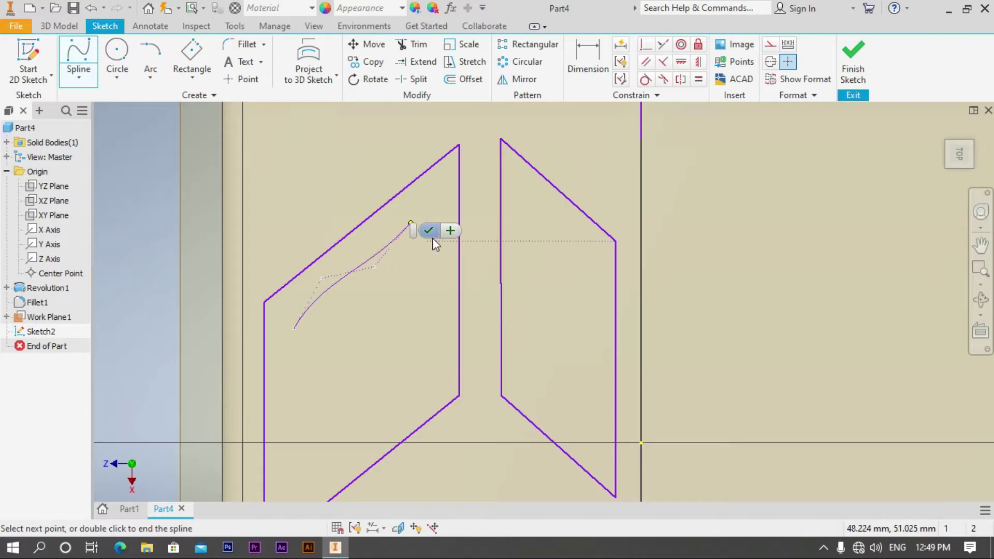
left_click(428, 231)
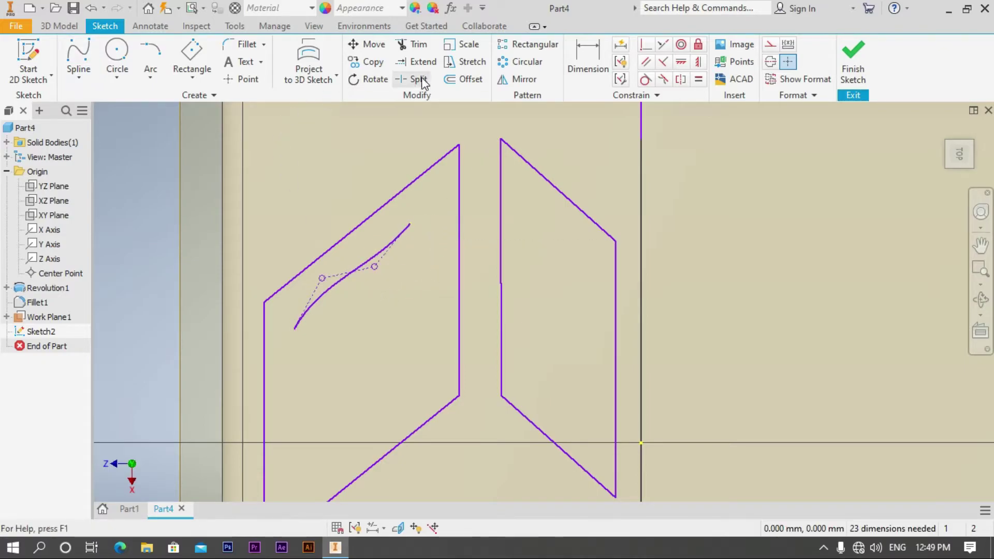
left_click(346, 284)
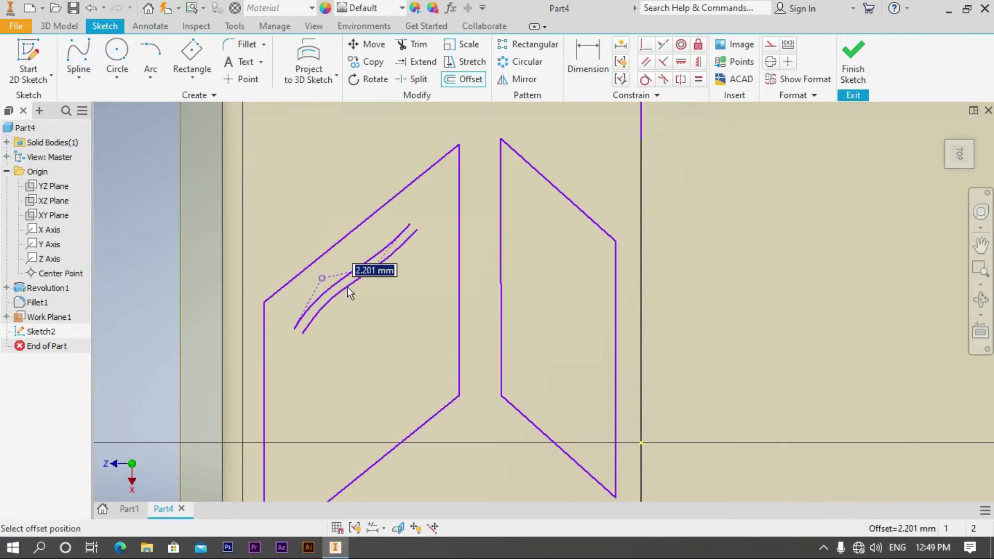
scroll(383, 305, "up", 3)
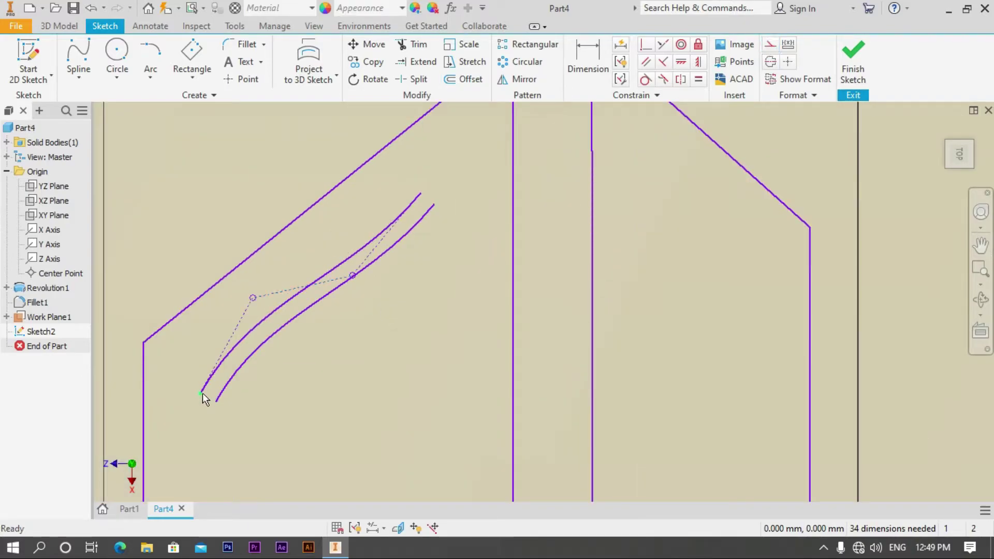
Close the lower and upper ends of the two curves with arcs.
left_click(149, 58)
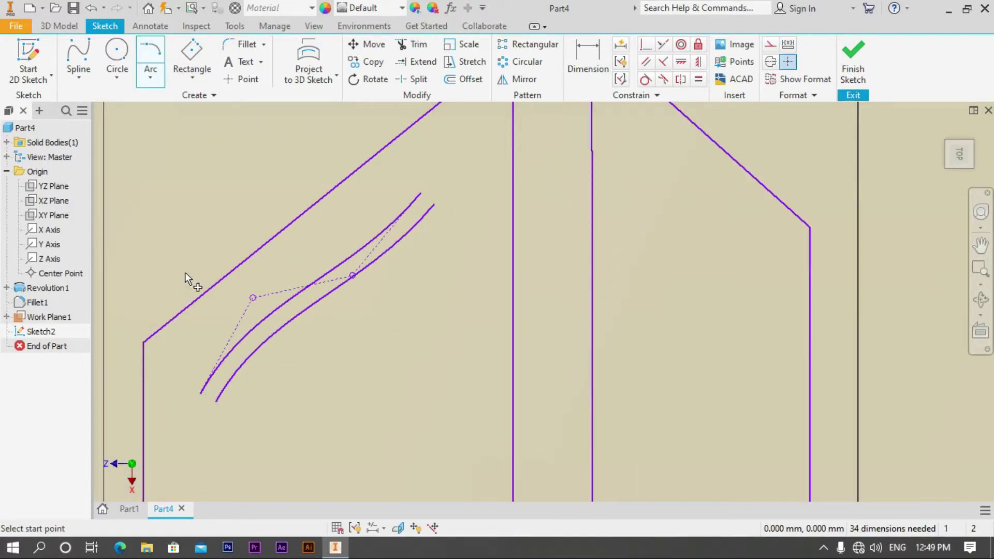
left_click(203, 393)
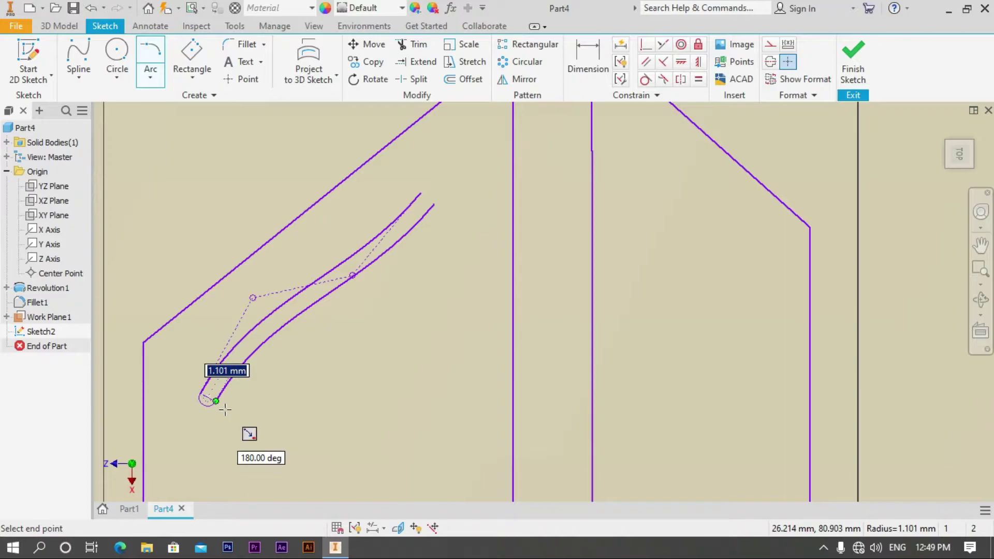
left_click(216, 401)
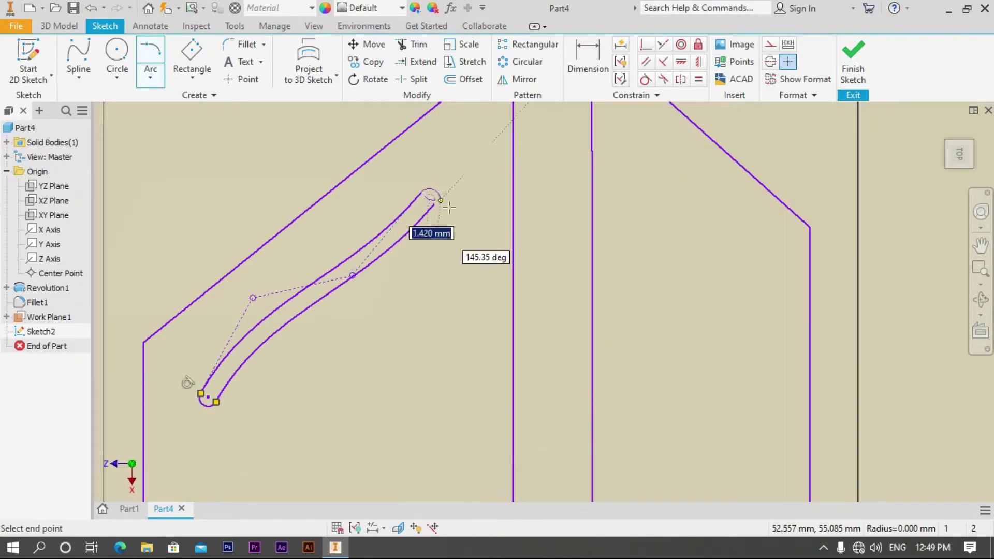
left_click(434, 204)
scroll(486, 233, "up", 2)
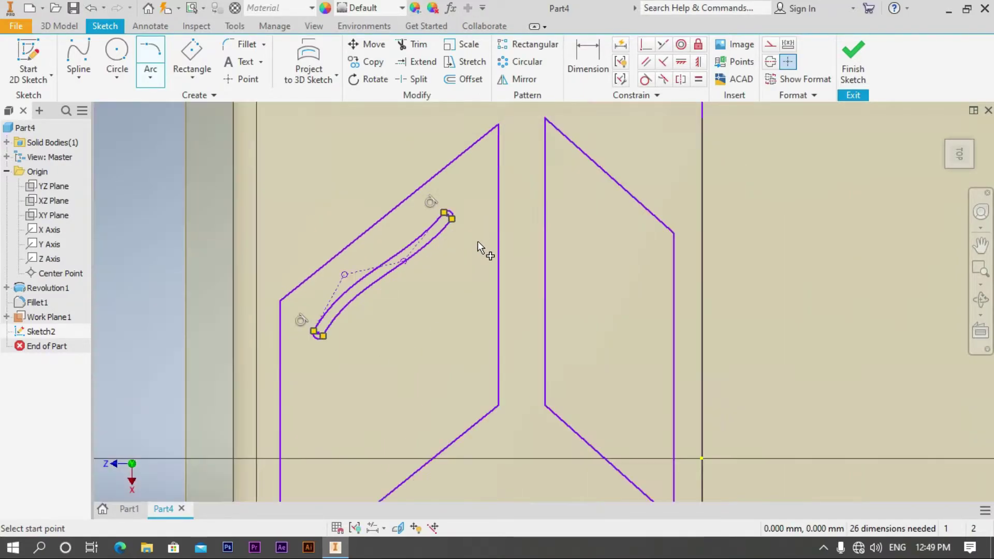
Draw a spline inside the right block and offset a parallel copy below it.
left_click(78, 58)
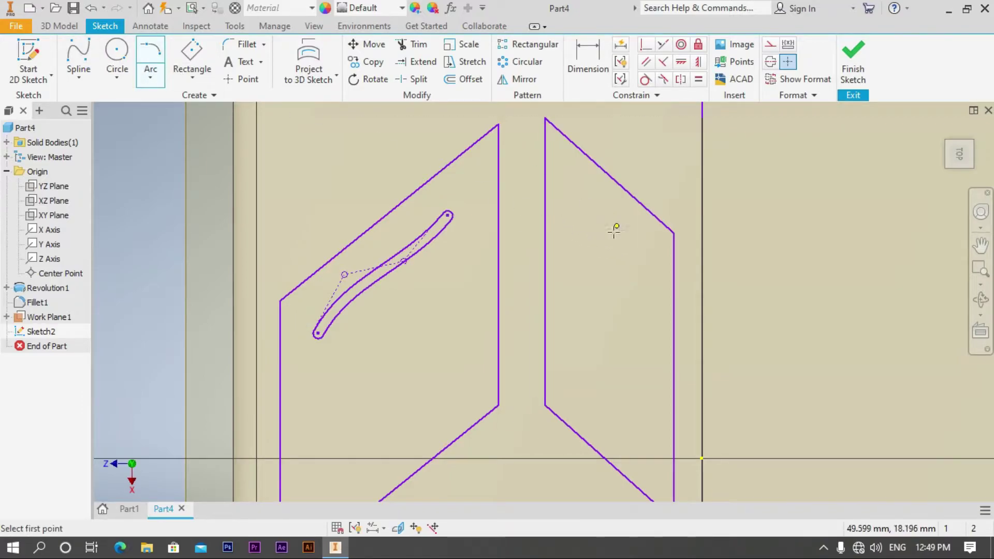
left_click(575, 204)
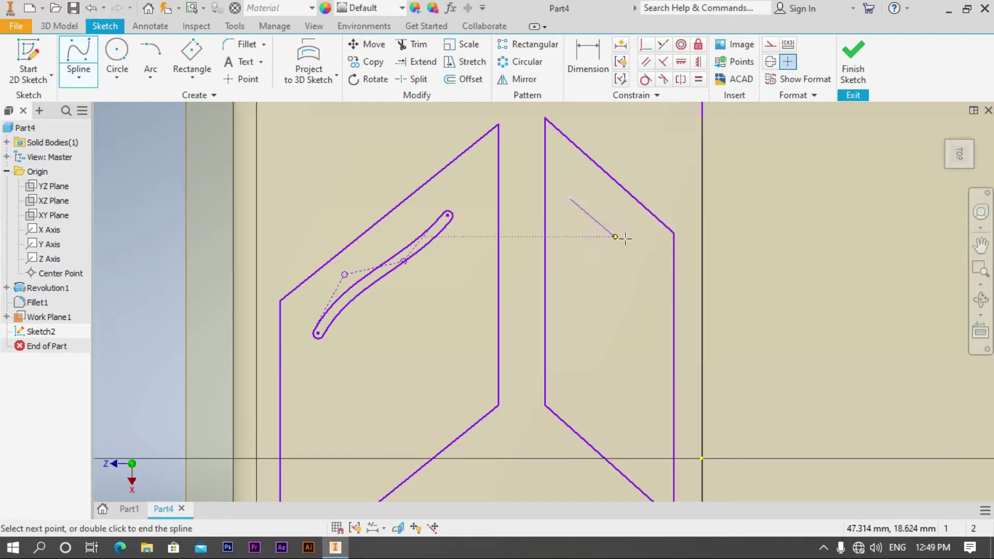
left_click(617, 226)
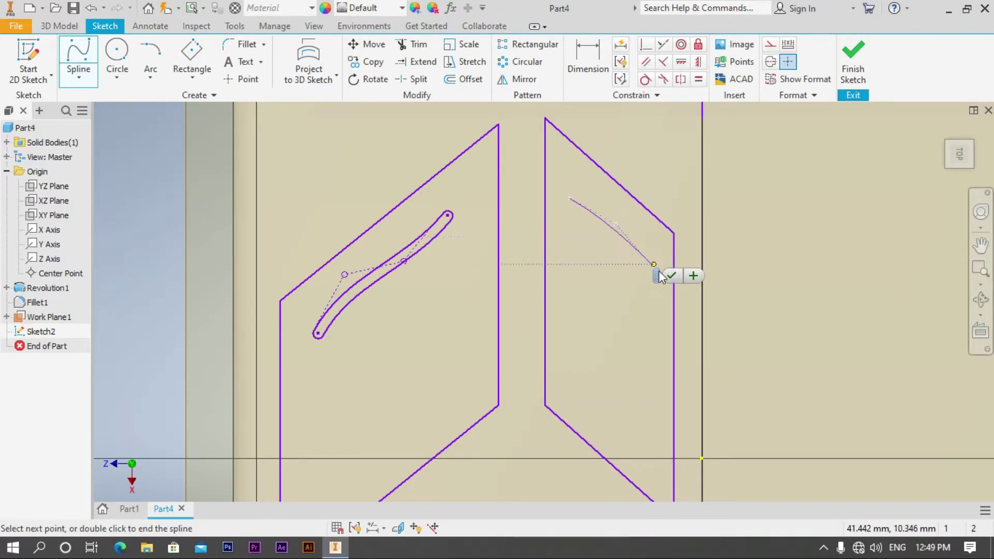
double_click(654, 269)
left_click(465, 79)
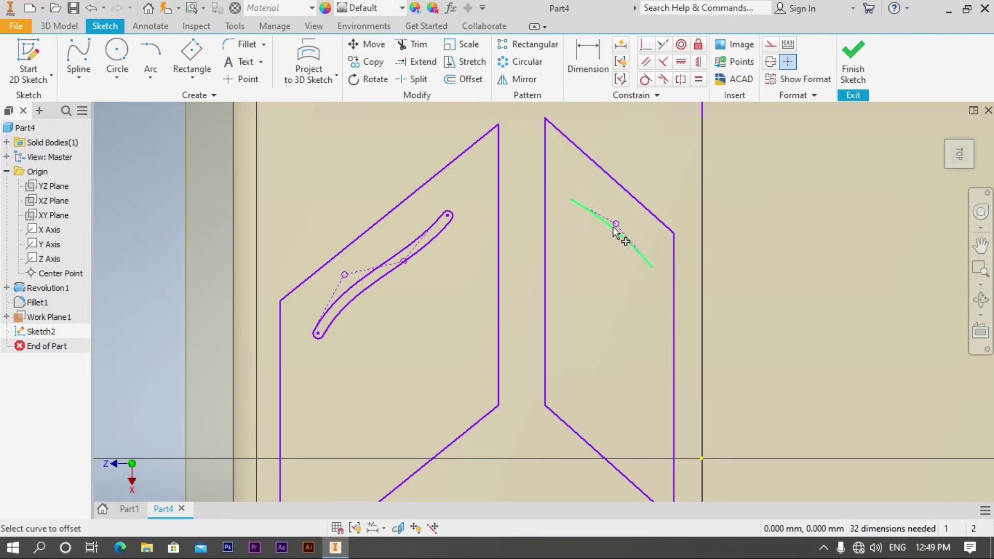
left_click(621, 233)
left_click(620, 250)
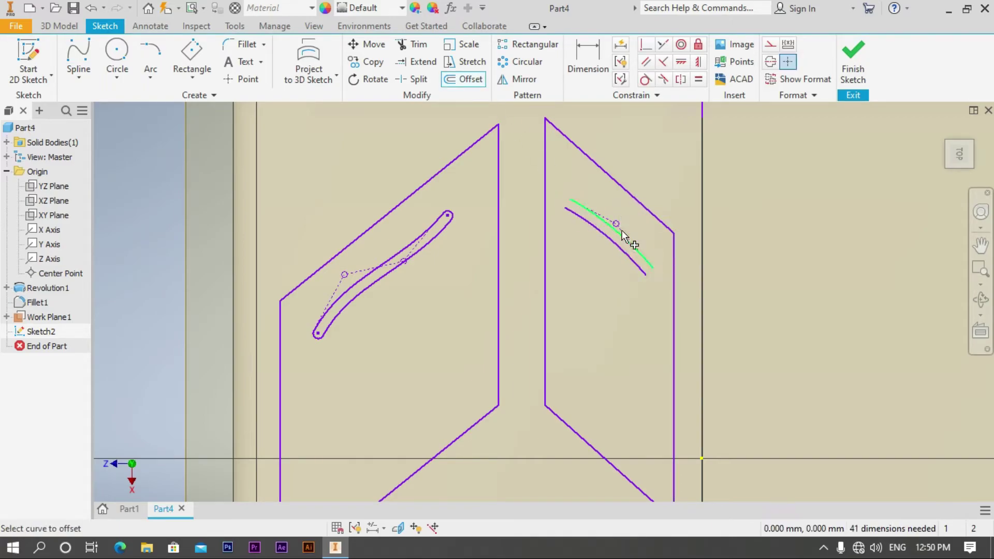
scroll(595, 208, "up", 2)
key("Escape")
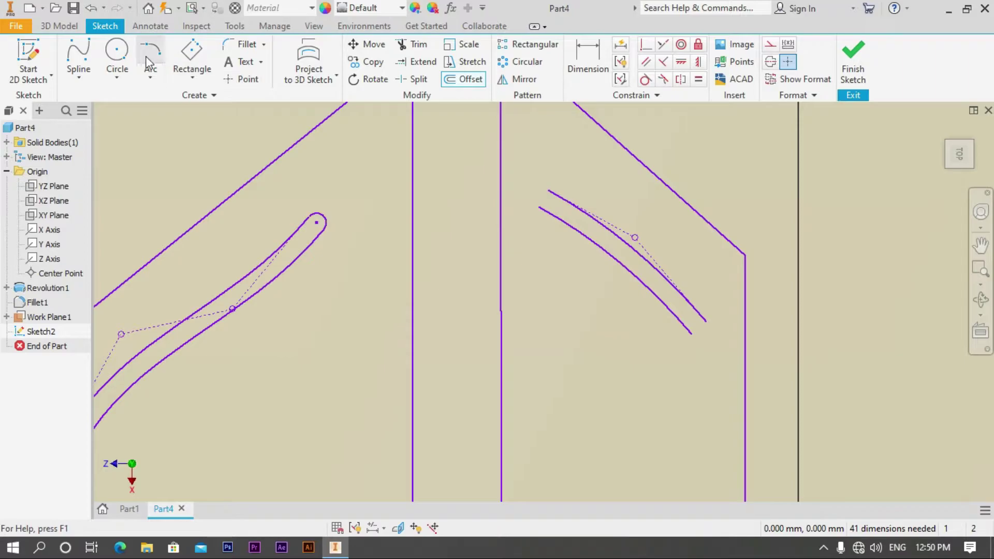
Close the upper and lower ends of the right curves with arcs.
left_click(148, 58)
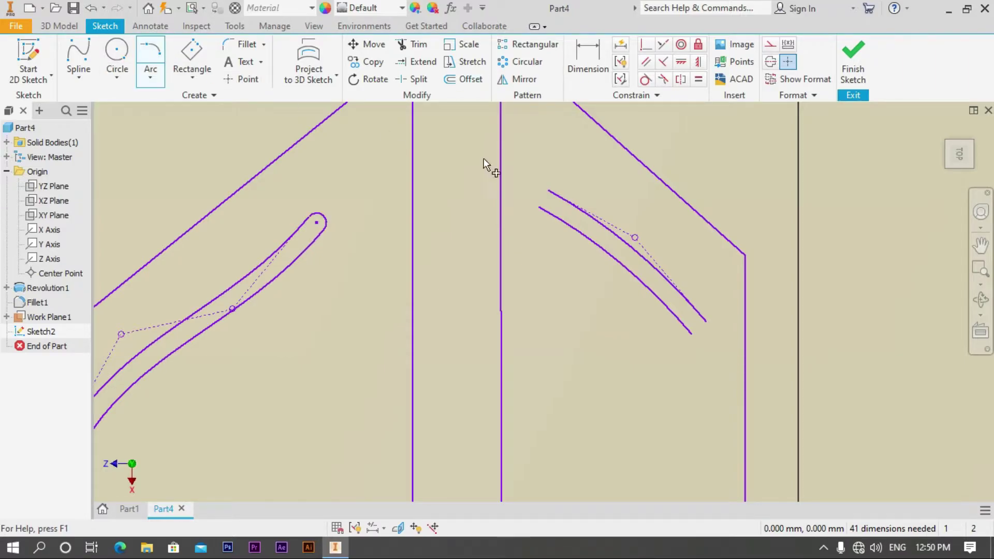
left_click(539, 207)
left_click(548, 192)
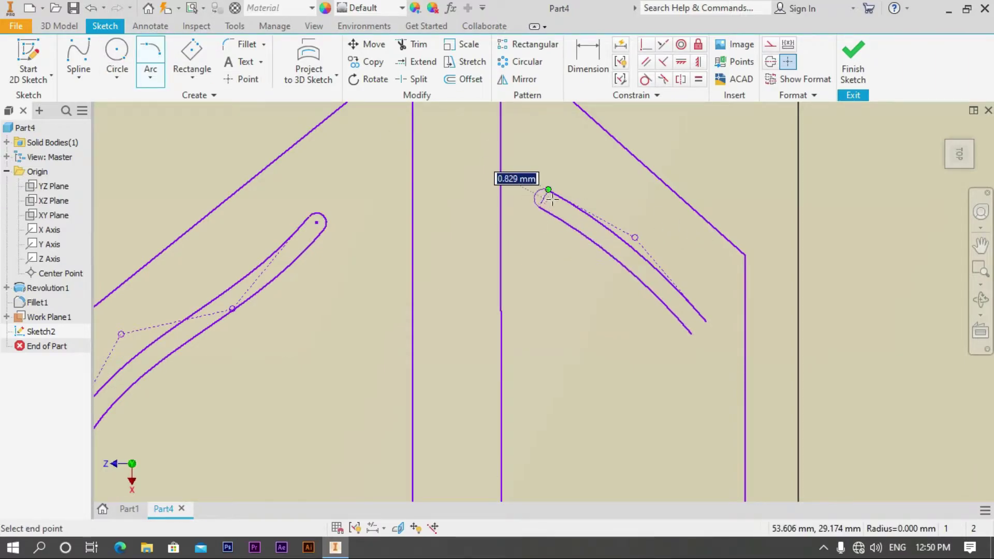
left_click(692, 335)
left_click(711, 332)
scroll(638, 325, "down", 3)
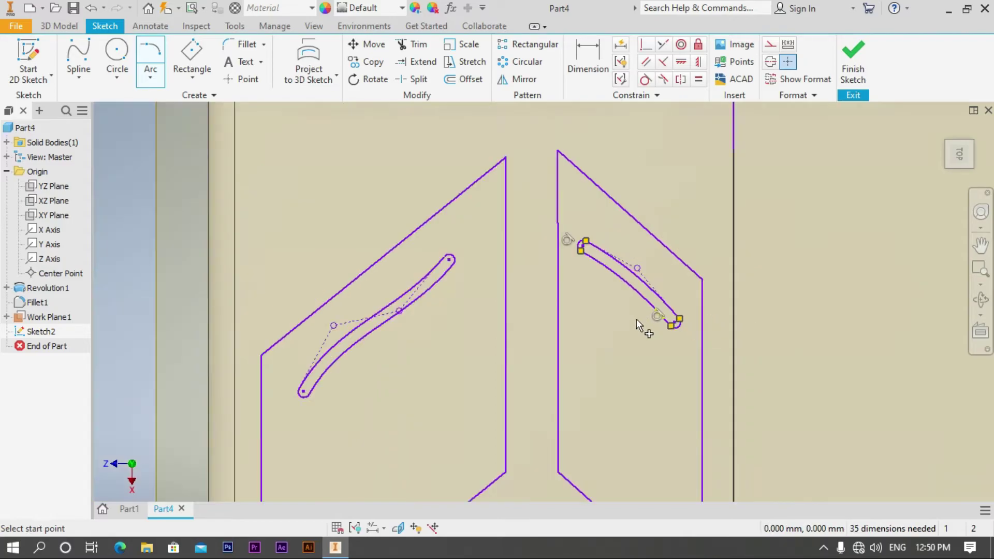
right_click(578, 208)
left_click(598, 203)
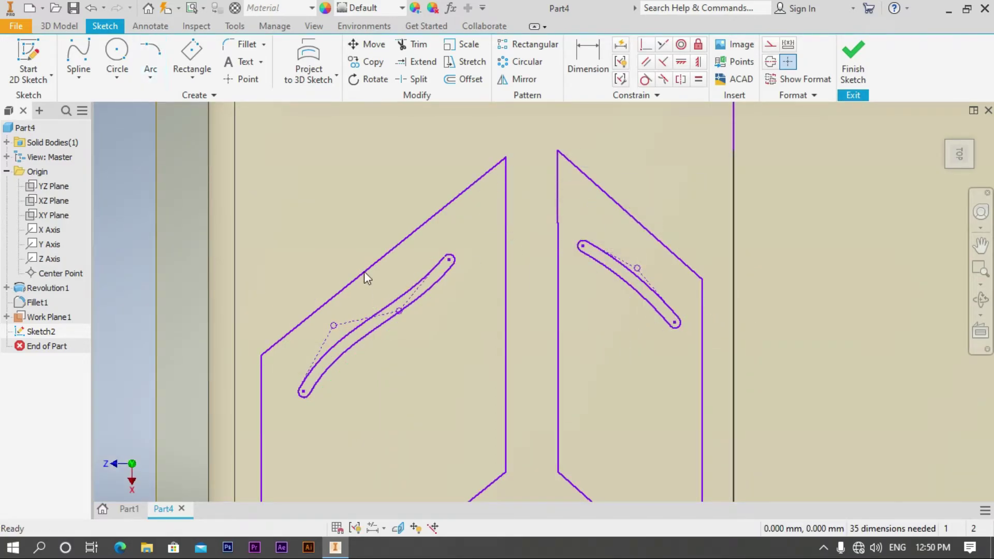
Copy both slots twice from the parallelogram corner, giving three slots per block.
left_click(372, 62)
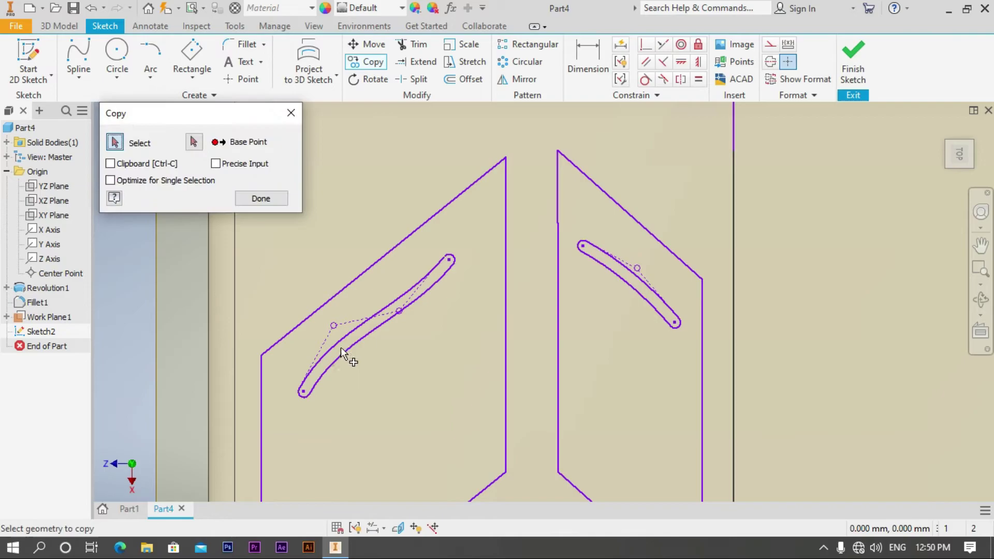
left_click(341, 347)
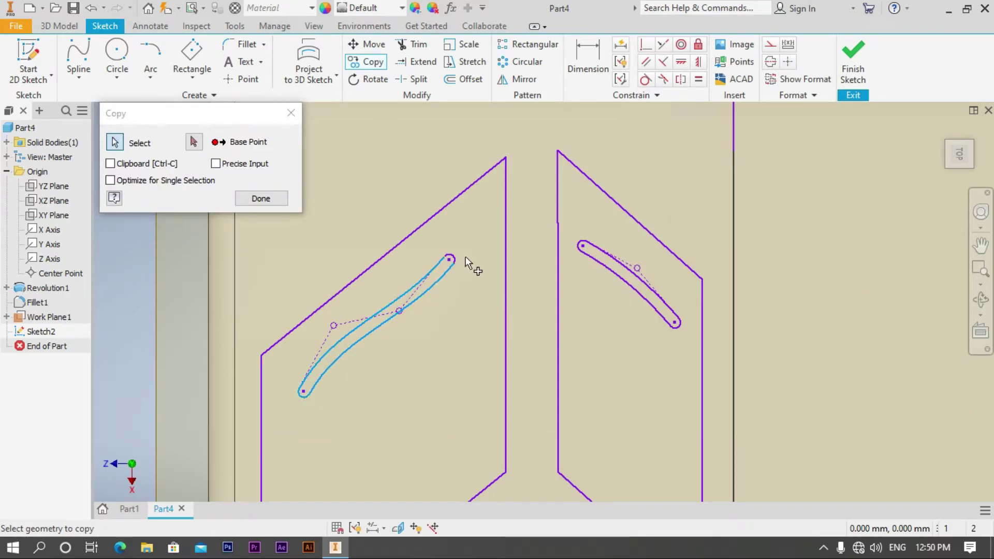
left_click(604, 261)
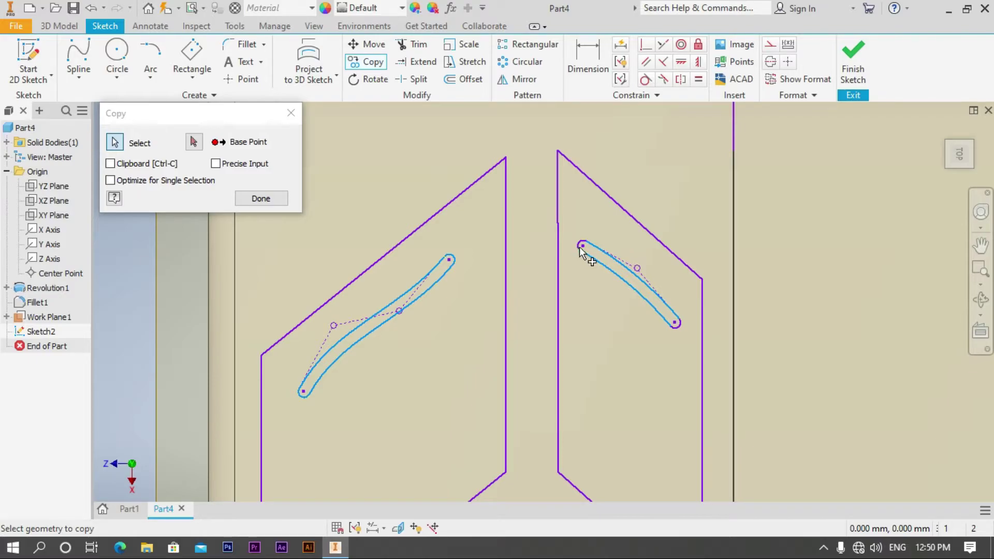
scroll(579, 247, "up", 2)
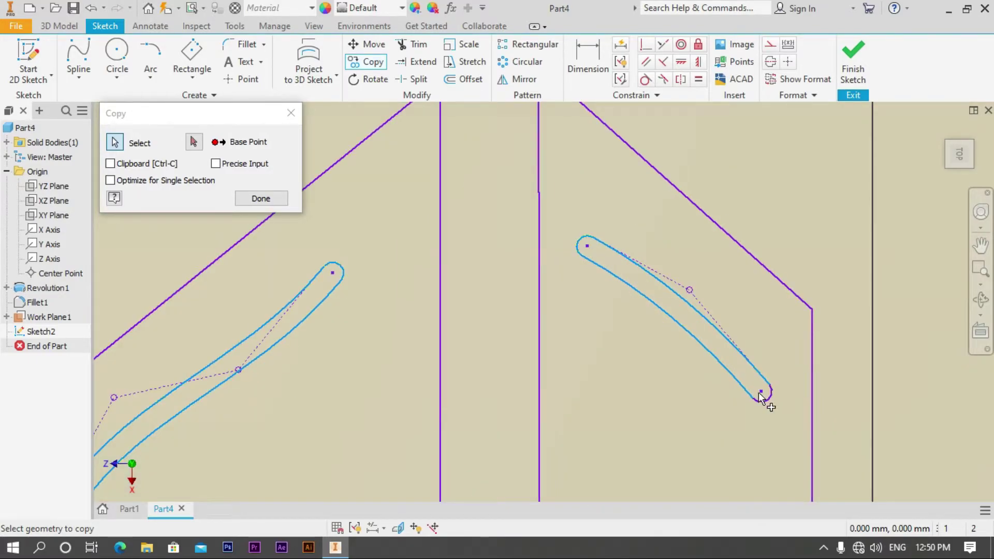
scroll(682, 402, "down", 2)
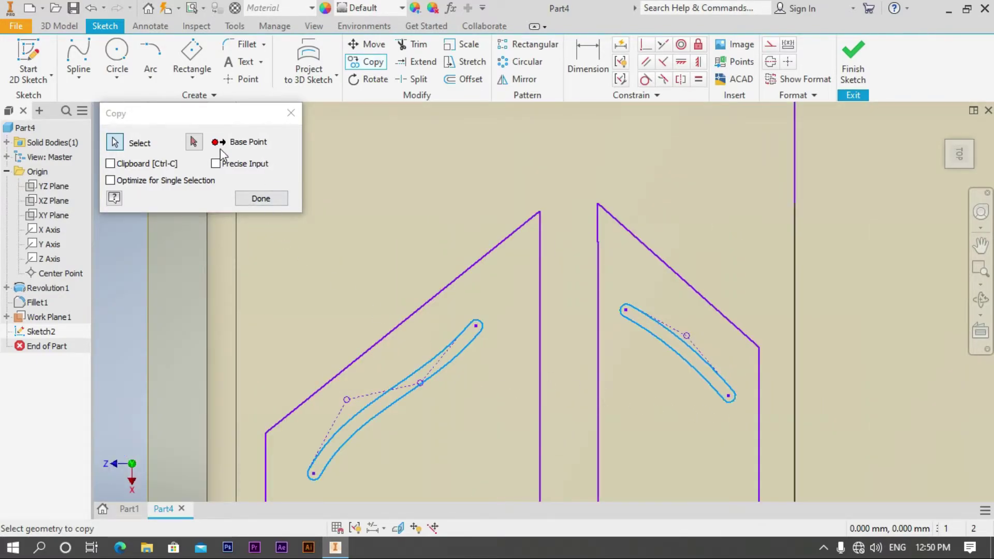
left_click(193, 142)
middle_click_drag(348, 333, 348, 163)
left_click(269, 261)
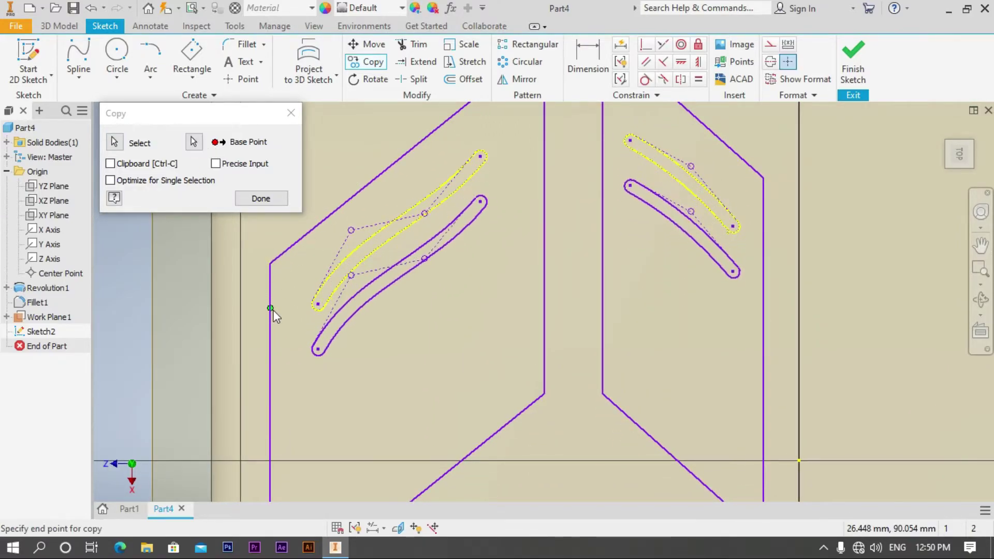
left_click(270, 344)
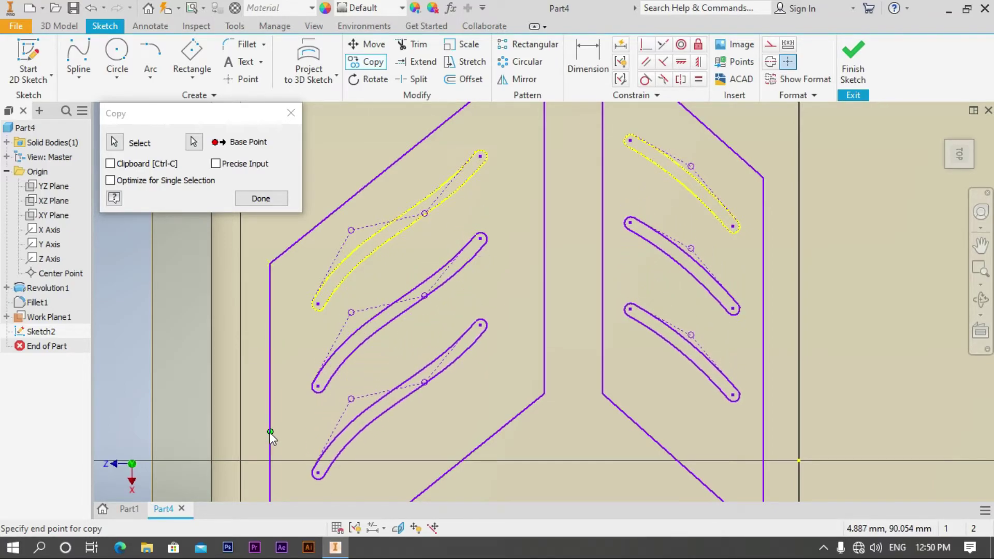
left_click(271, 437)
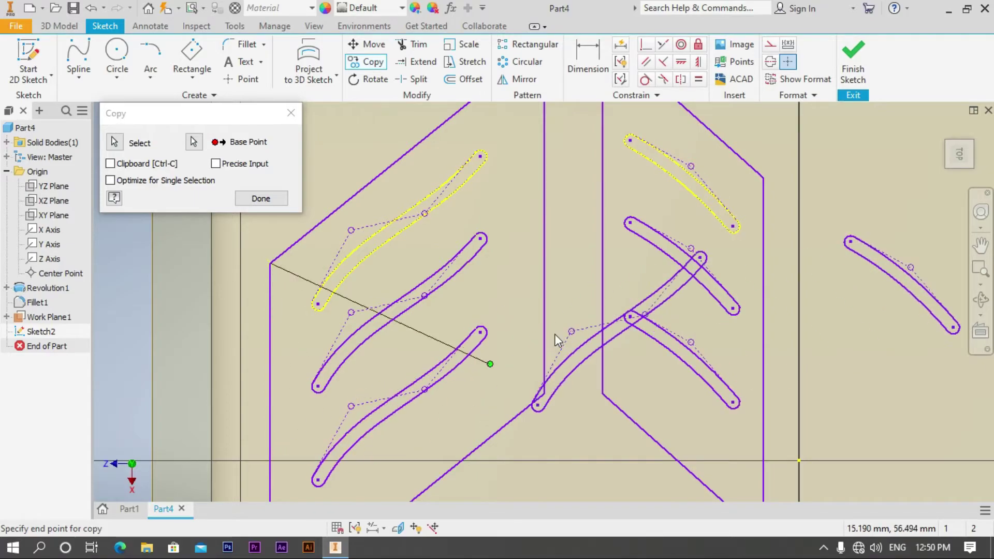
right_click(497, 252)
left_click(563, 256)
key("Home")
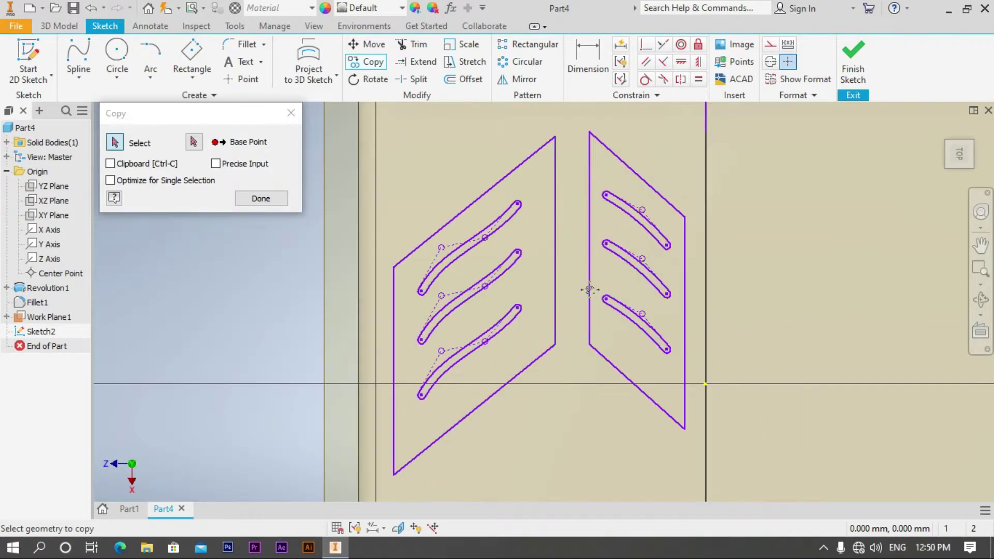
middle_click_drag(590, 290, 490, 285)
Extrude both slotted parallelograms To Next, flipped toward the tyre, as Extrusion1.
left_click(260, 199)
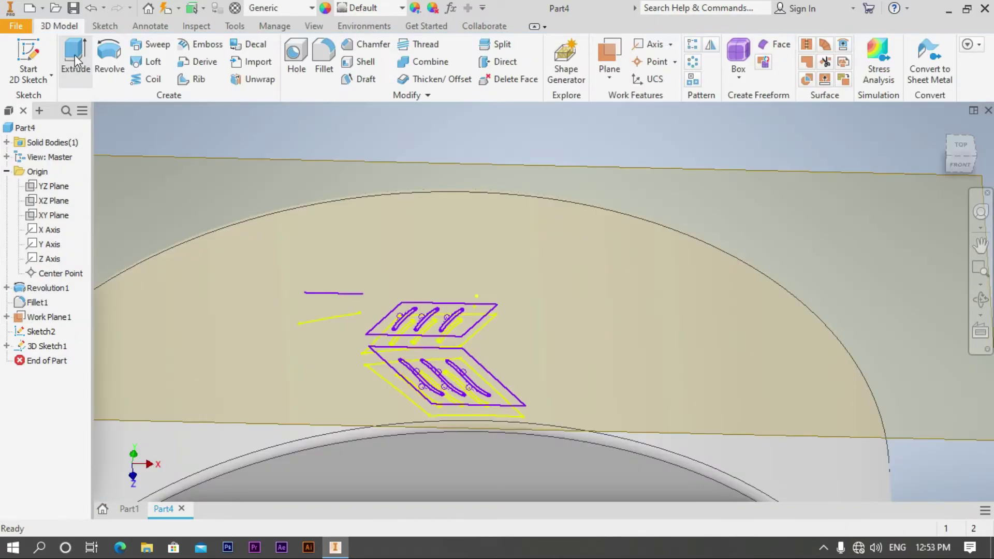
key("e")
left_click(479, 372)
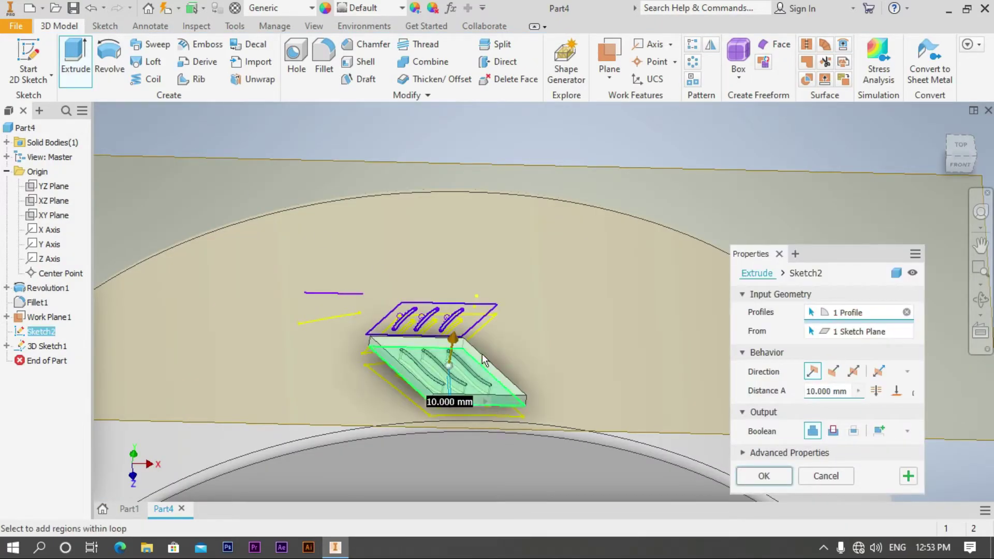
left_click(474, 319)
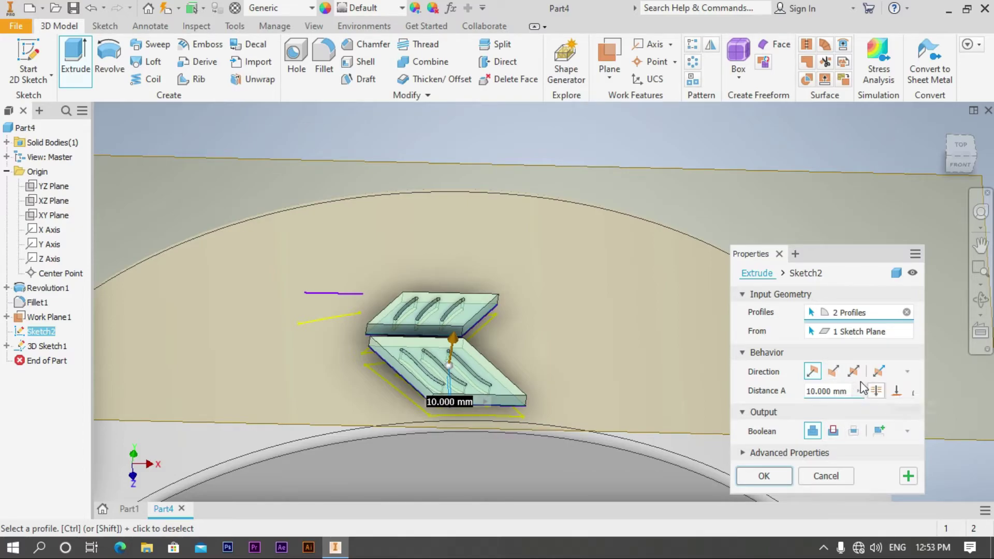
left_click(833, 371)
left_click(903, 391)
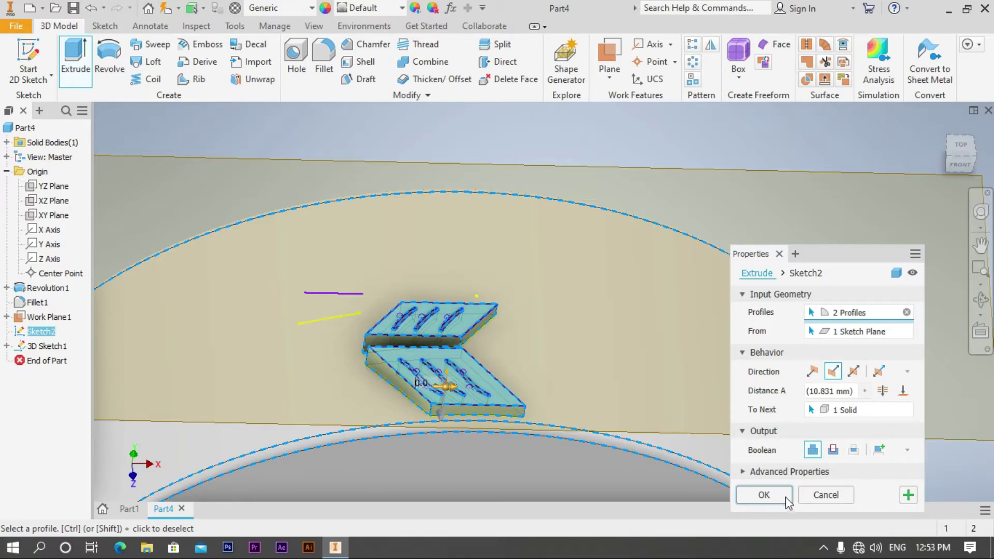
left_click(763, 495)
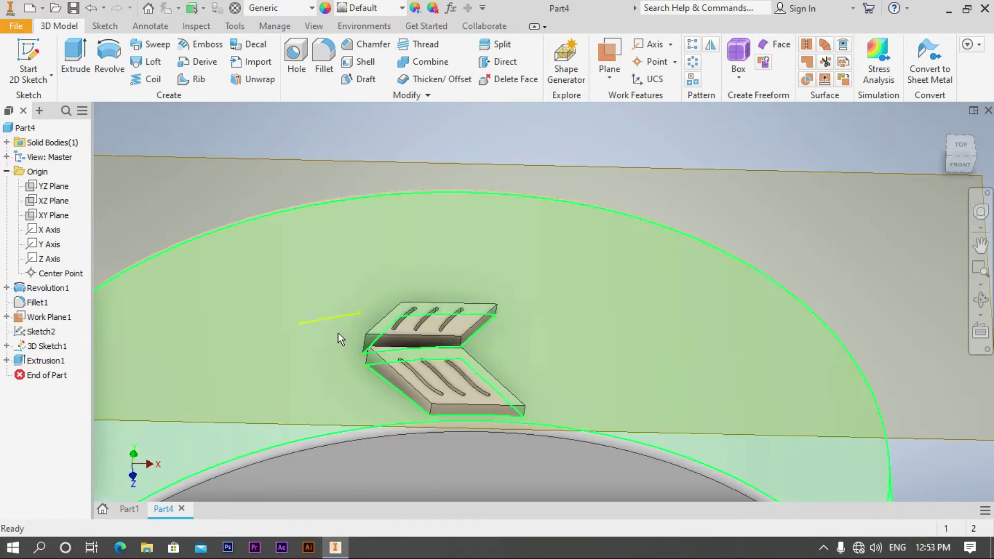
scroll(507, 444, "up", 3)
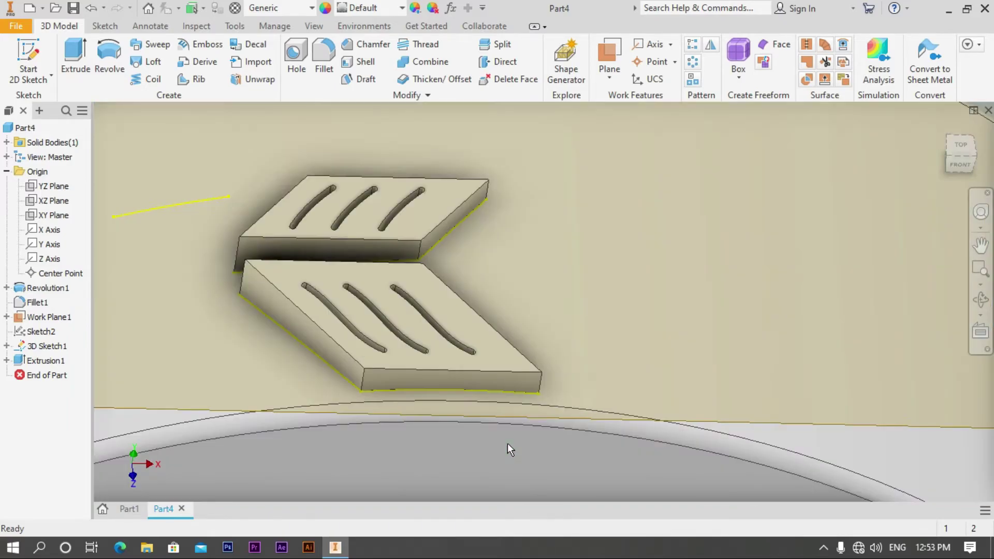
scroll(506, 443, "down", 3)
Turn off Work Plane1's visibility from the browser.
mouse_move(499, 476)
middle_mouse_down()
mouse_move(479, 407)
mouse_move(488, 373)
middle_mouse_up()
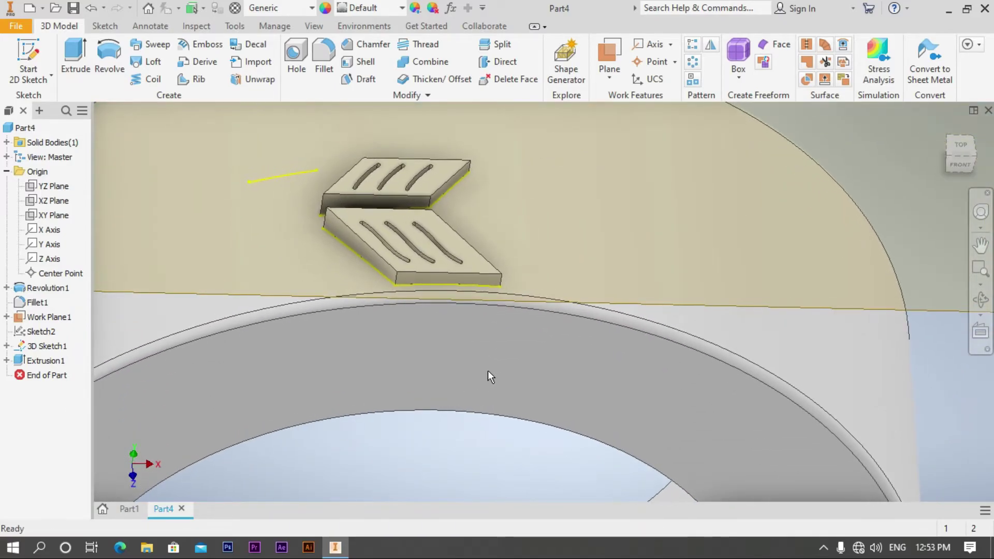
scroll(488, 373, "down", 3)
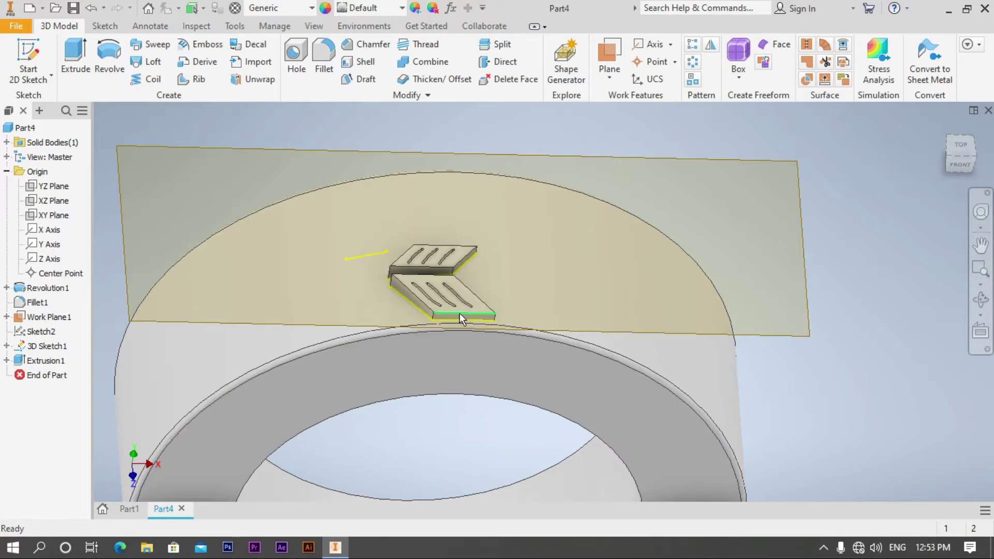
right_click(48, 317)
left_click(132, 309)
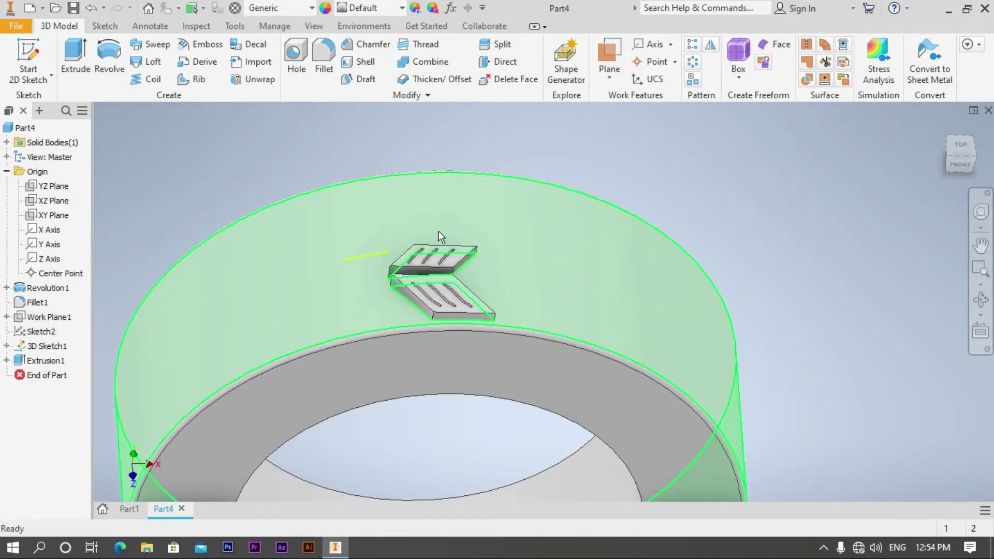
Circular-pattern Extrusion1 30 times around the Z Axis.
left_click(692, 79)
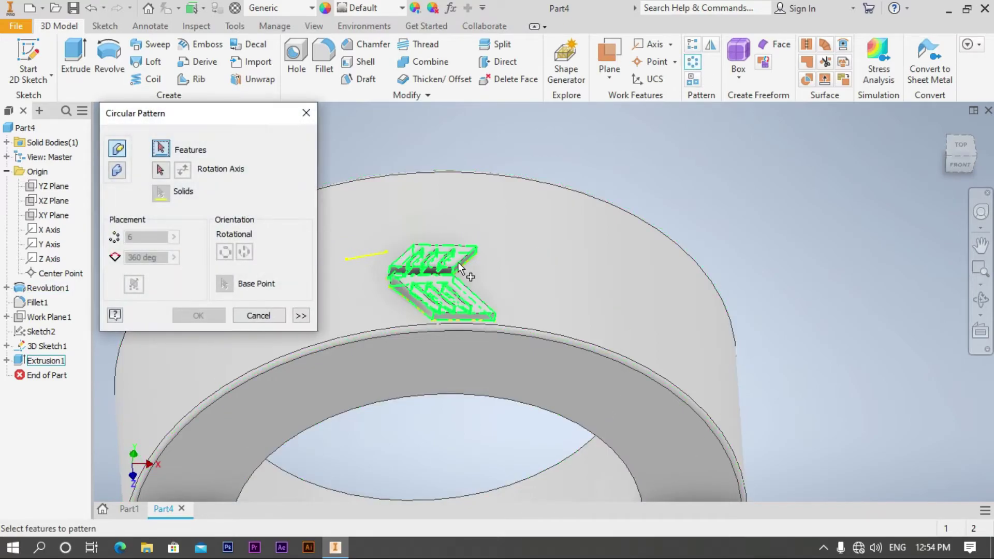
left_click(451, 263)
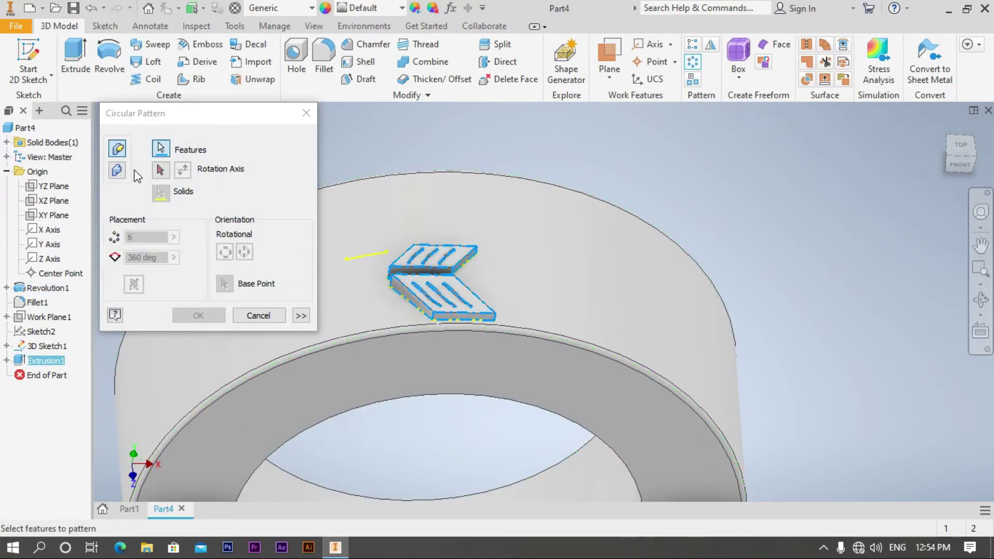
left_click(161, 168)
left_click(49, 258)
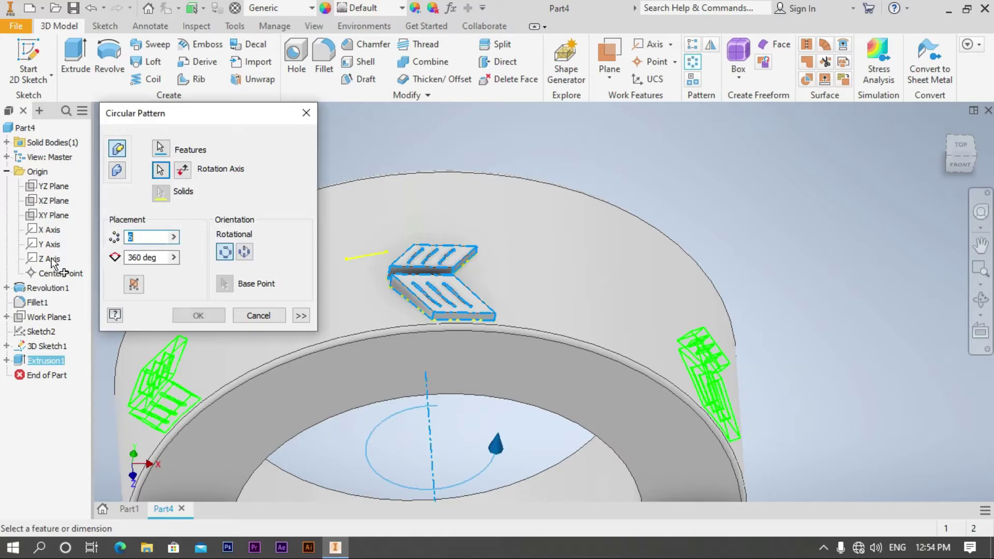
double_click(148, 237)
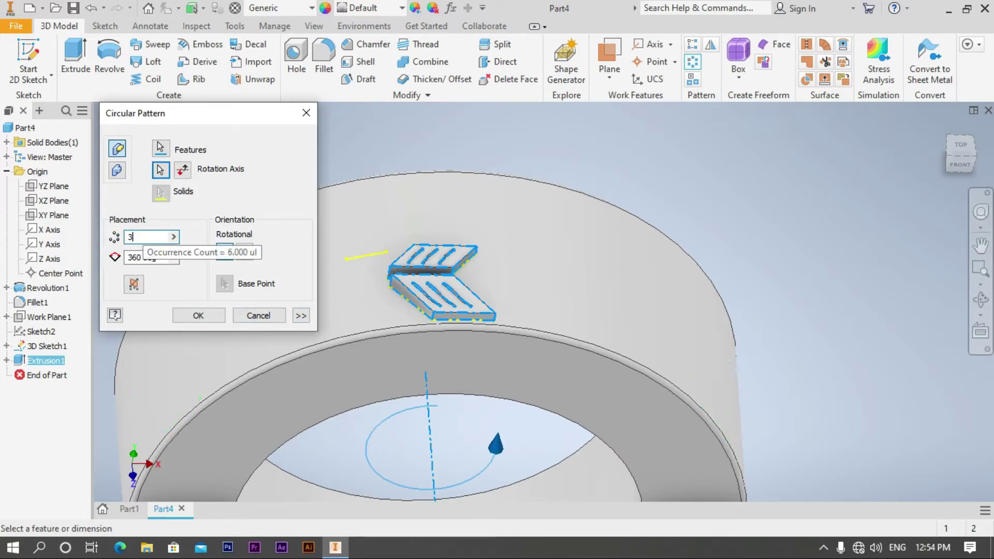
type("30")
left_click(199, 316)
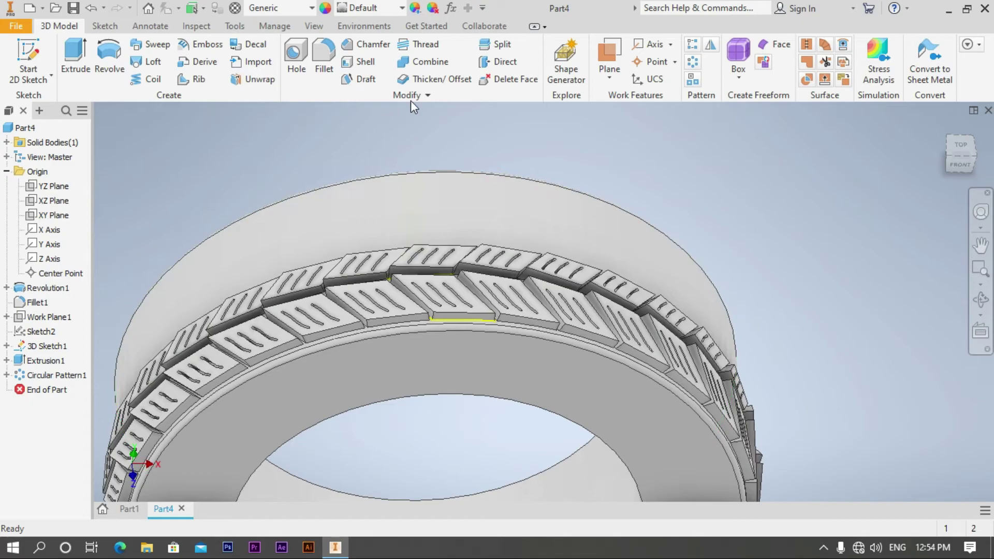
Mirror the tread features and Circular Pattern1 about the XY Plane.
left_click(709, 49)
left_click(348, 289)
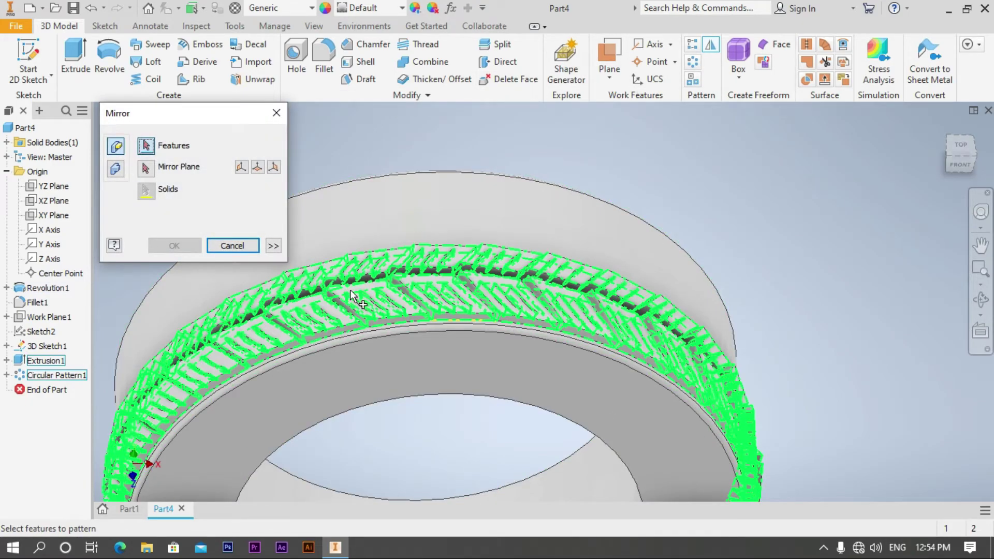
left_click(354, 297)
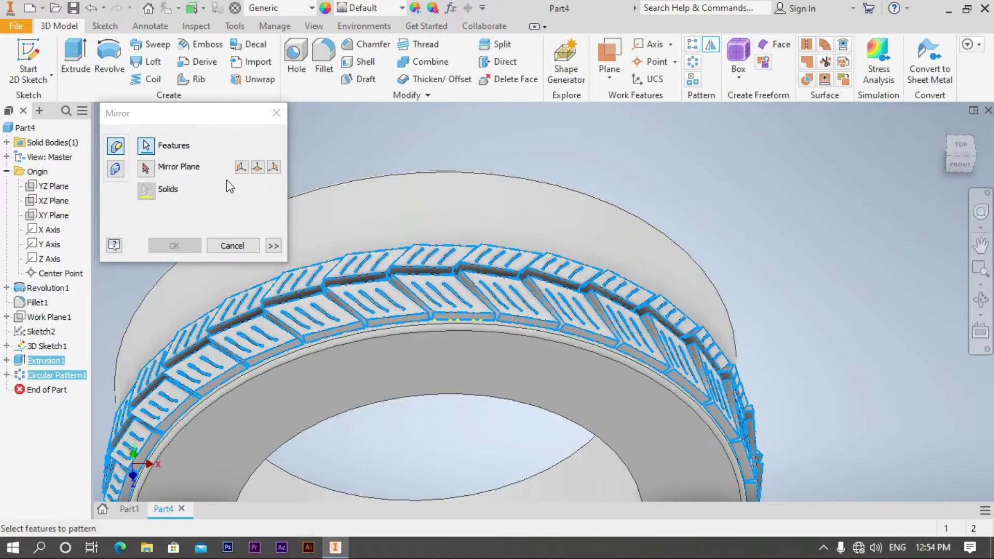
left_click(146, 167)
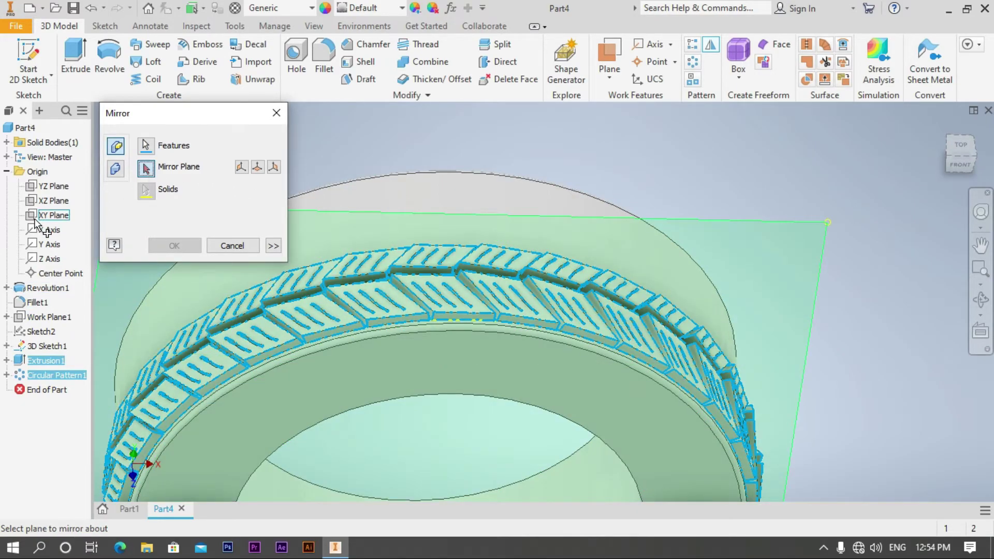
left_click(53, 216)
left_click(174, 246)
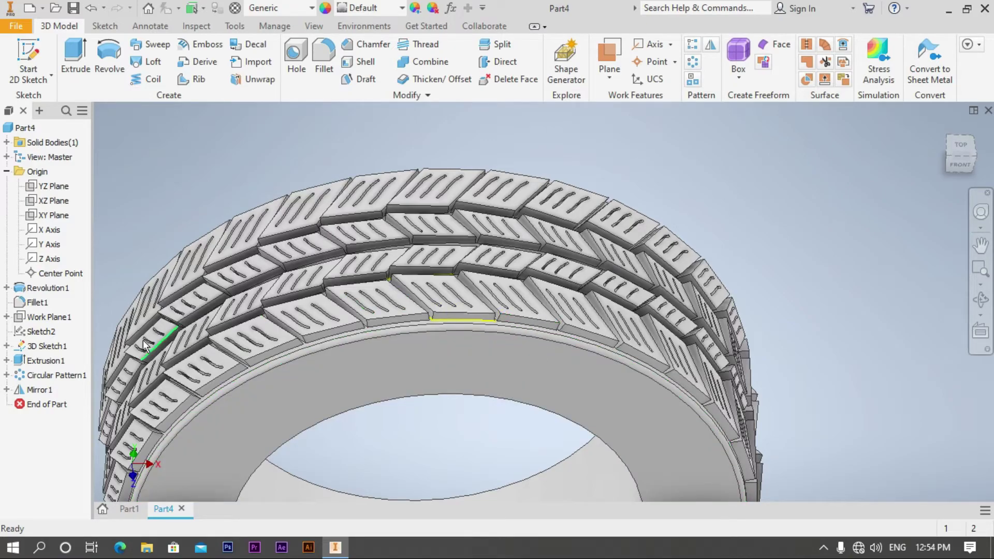
left_click(45, 361)
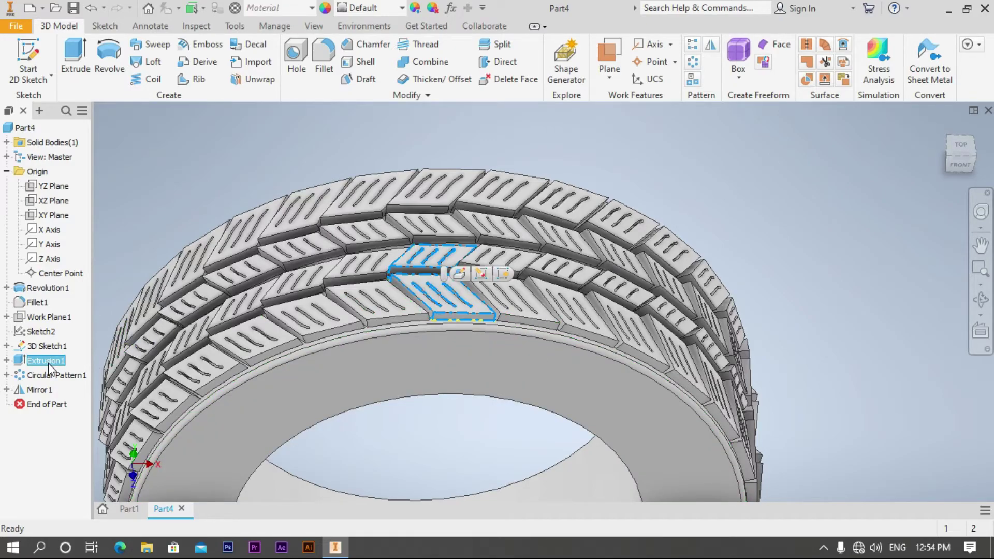
right_click(48, 366)
key("Escape")
scroll(482, 338, "down", 3)
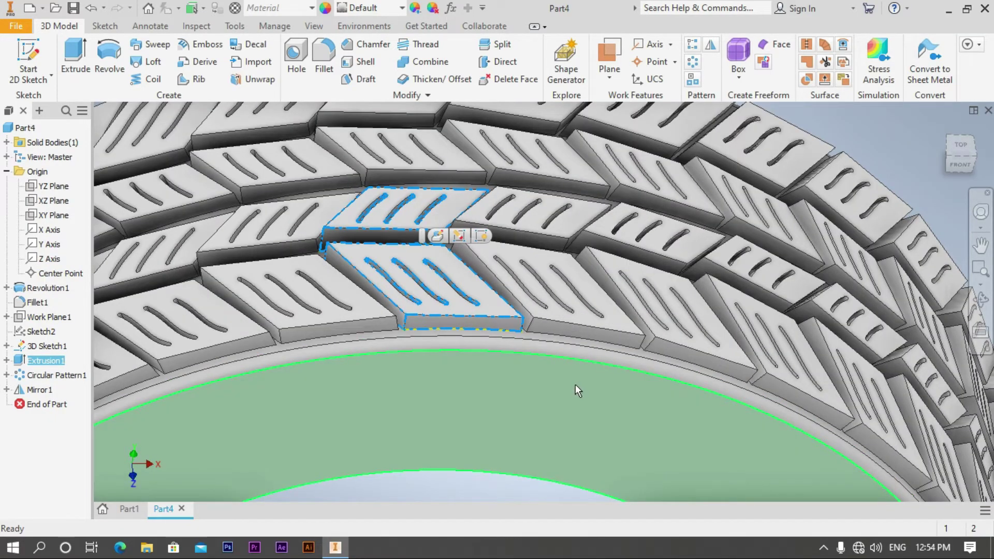
mouse_move(567, 405)
middle_mouse_down()
mouse_move(546, 419)
mouse_move(495, 414)
mouse_move(461, 425)
middle_mouse_up()
scroll(426, 384, "up", 3)
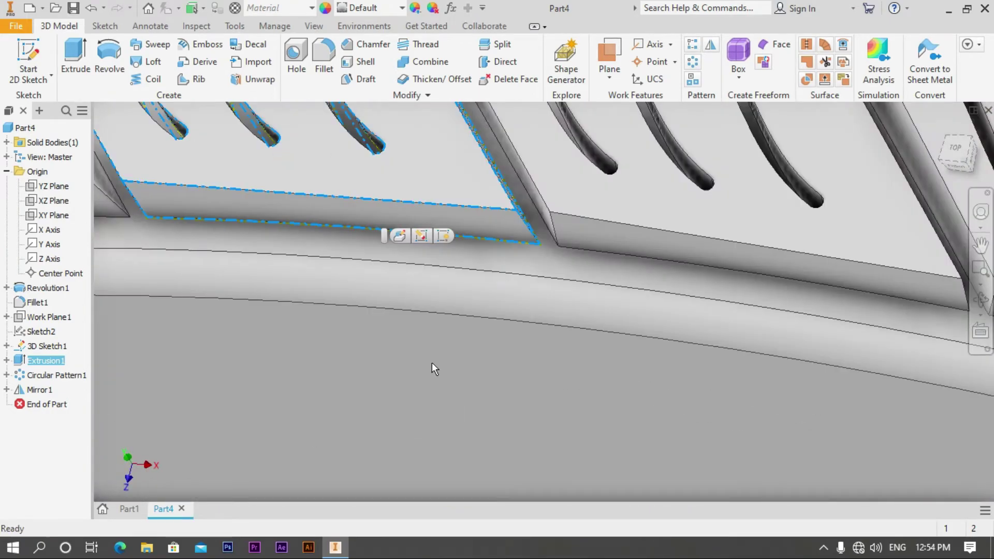
scroll(431, 363, "down", 6)
left_click(28, 63)
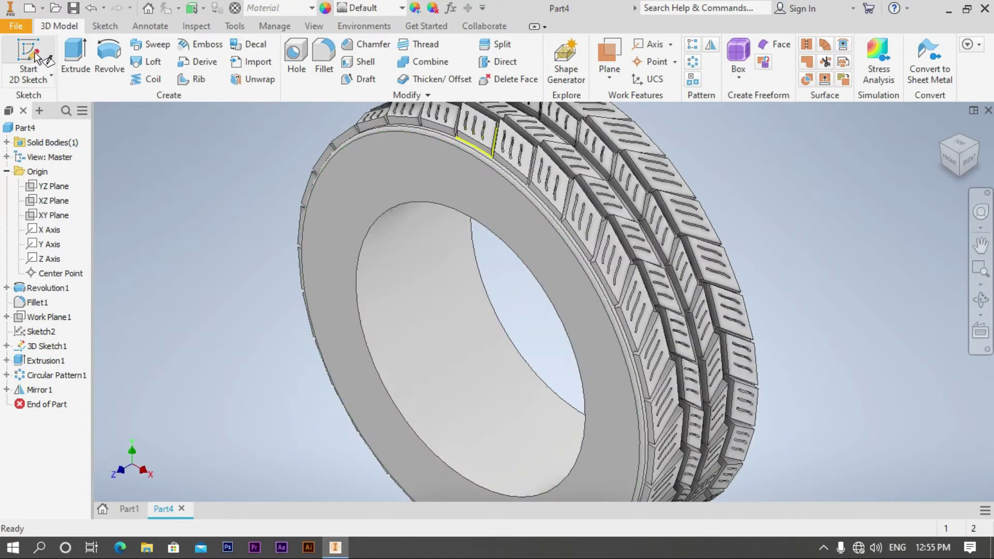
Sketch a centre-point slot on the side face at Y 250, 30 mm long, 20 mm wide.
left_click(470, 183)
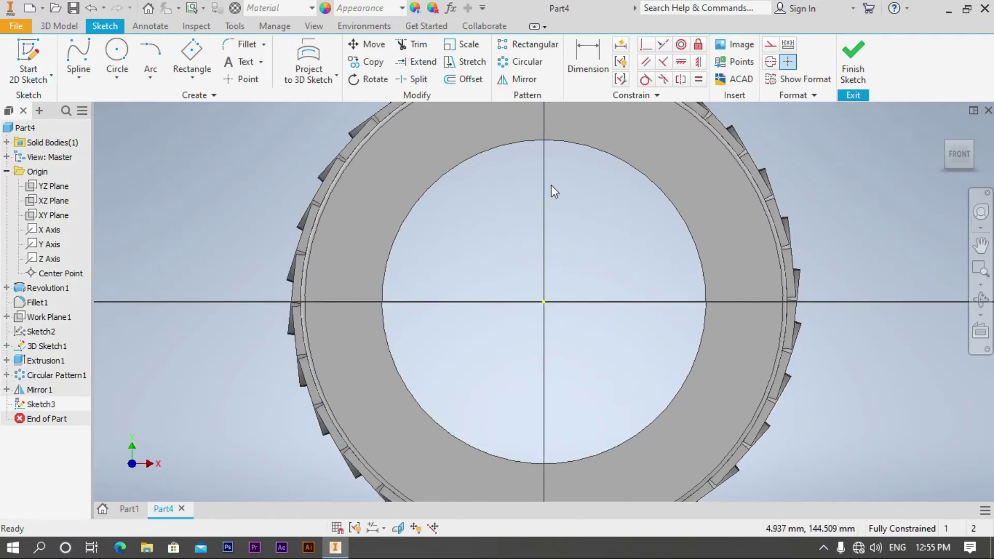
scroll(543, 210, "up", 5)
scroll(533, 321, "up", 5)
middle_click_drag(533, 322, 536, 490)
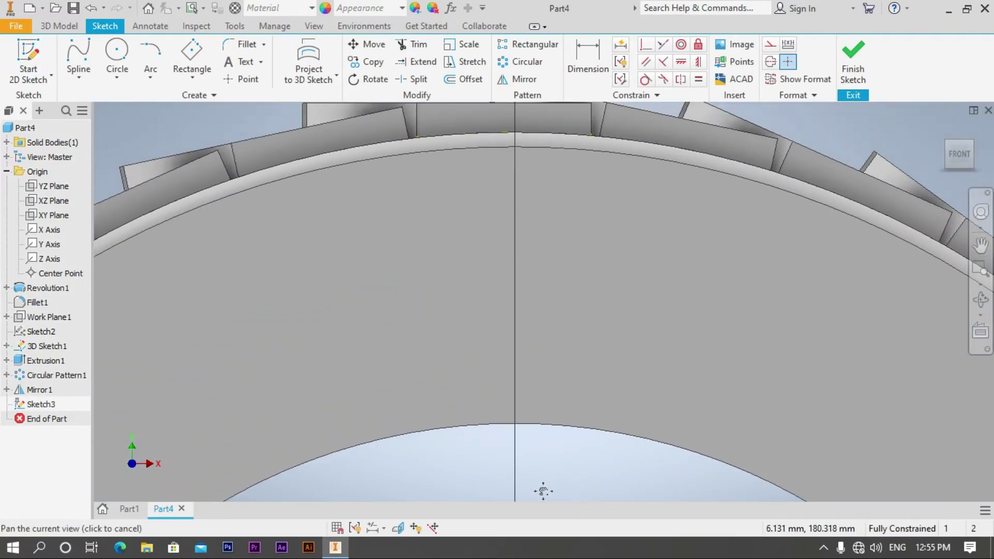
left_click(191, 78)
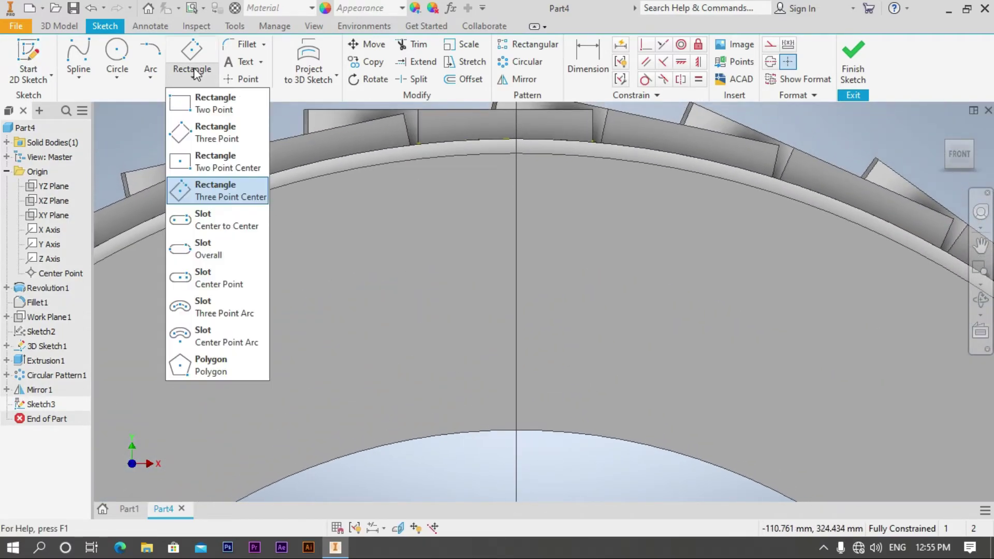
left_click(219, 278)
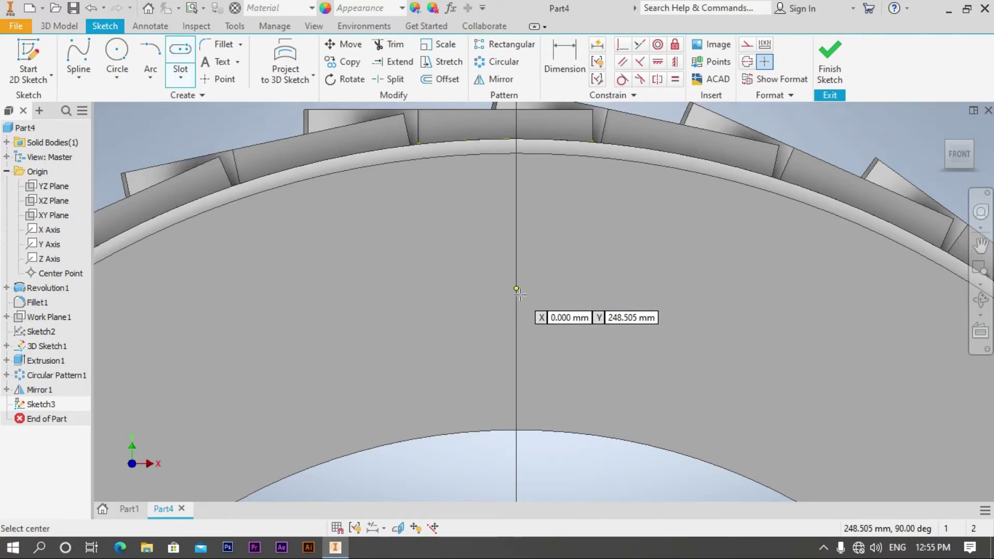
key("Tab")
key("Tab")
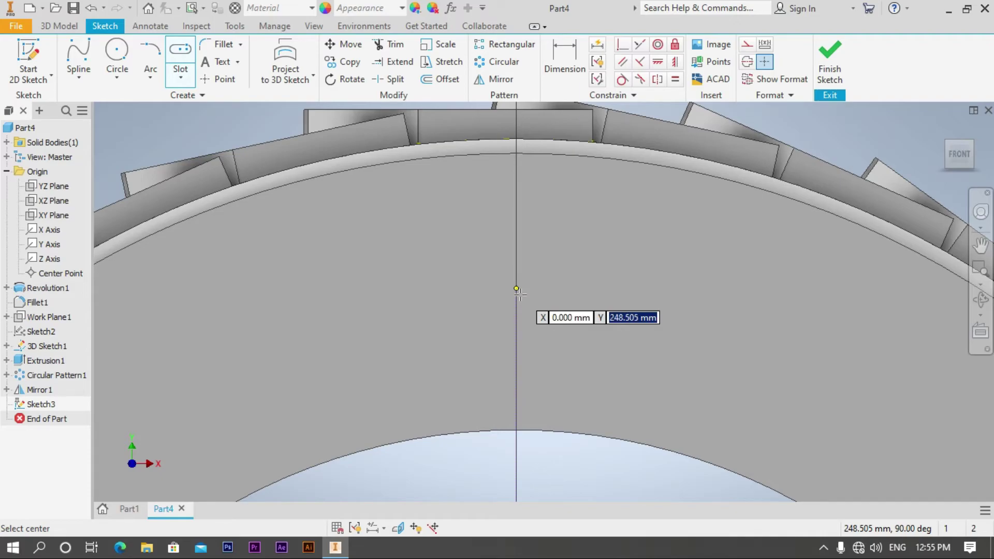
type("250")
key("Return")
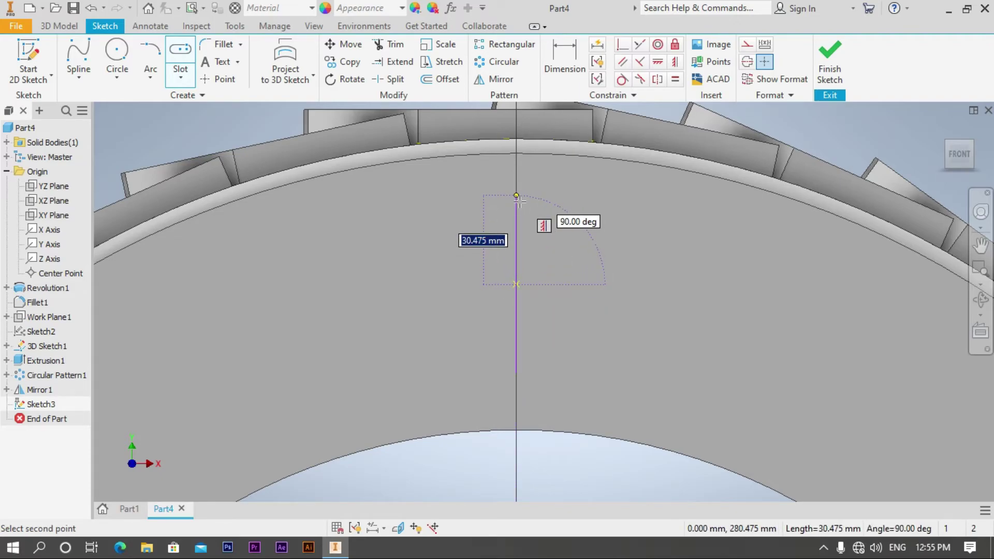
type("30")
key("Return")
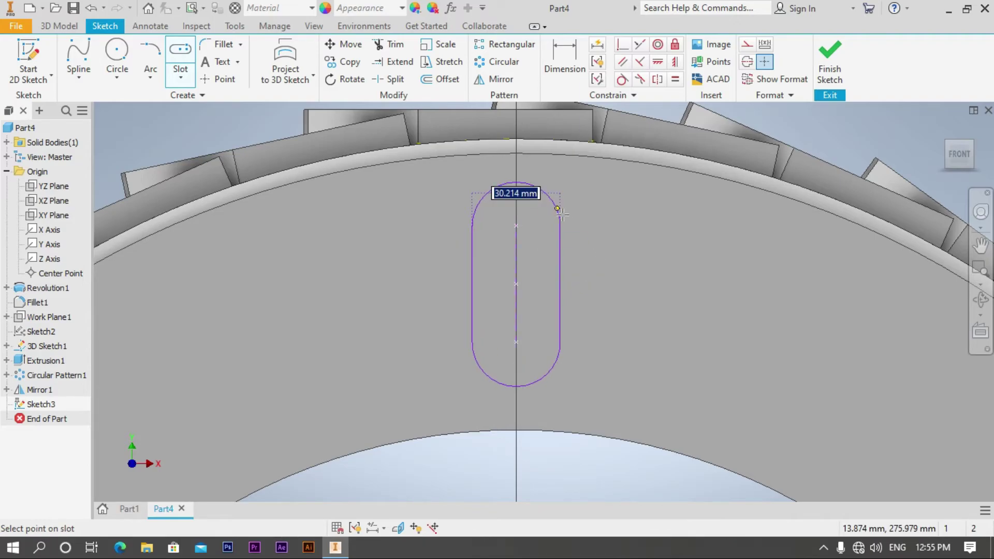
type("20")
key("Return")
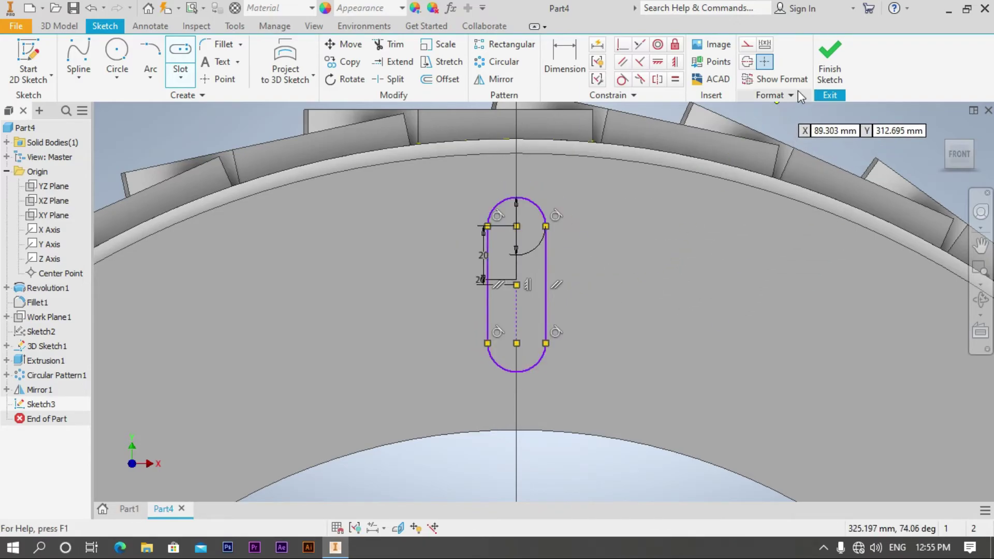
left_click(829, 63)
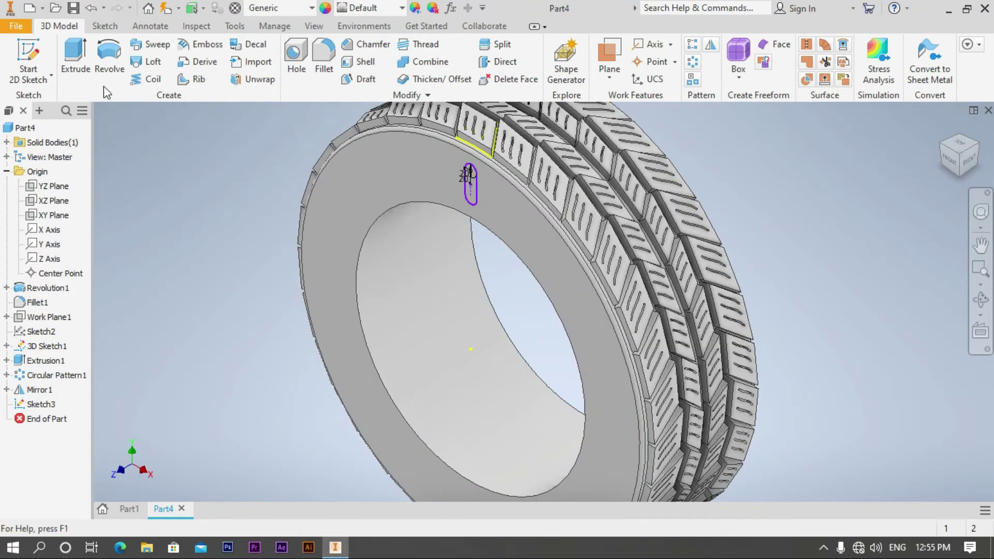
Extrude the Sketch3 slot as a flipped Through All cut into the side wall.
left_click(75, 59)
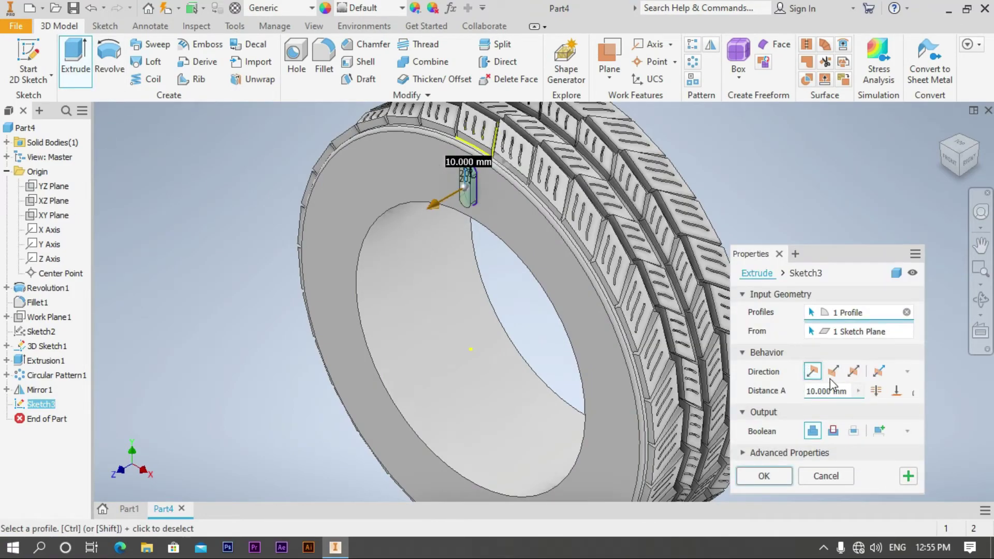
left_click(833, 371)
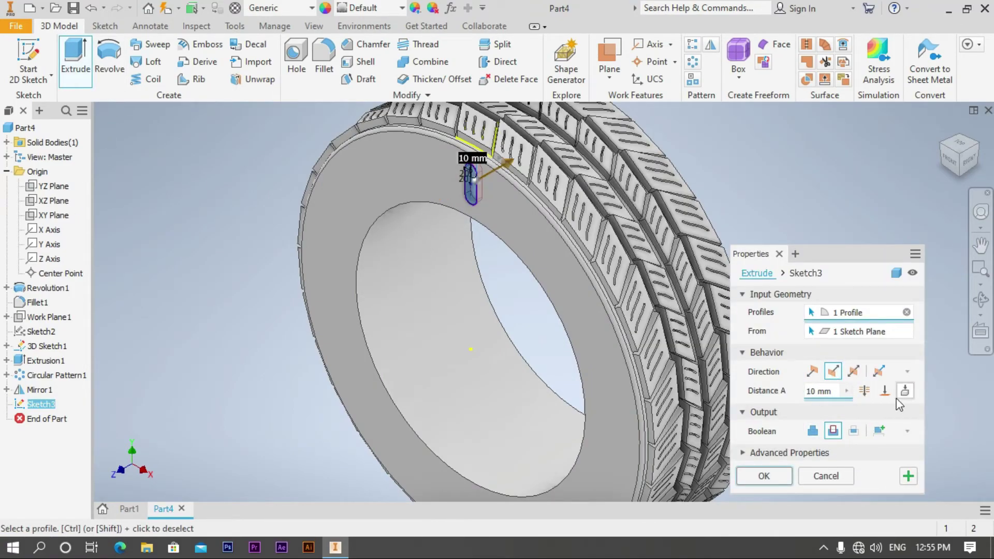
left_click(904, 392)
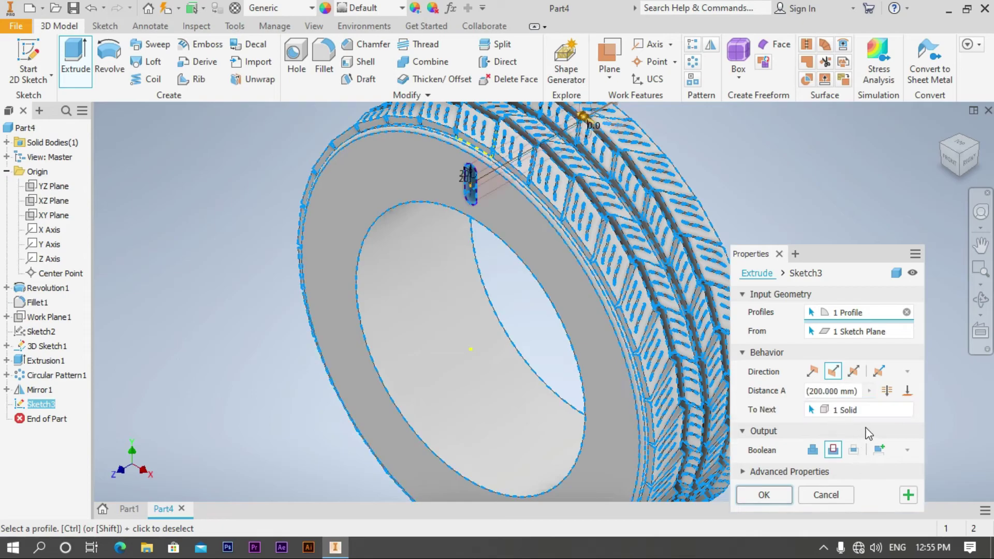
left_click(888, 391)
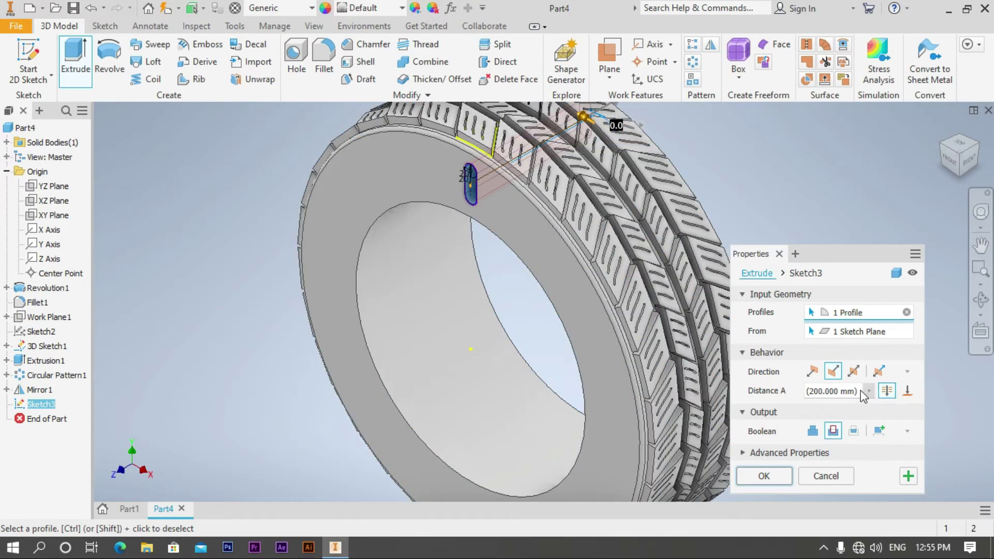
left_click(784, 475)
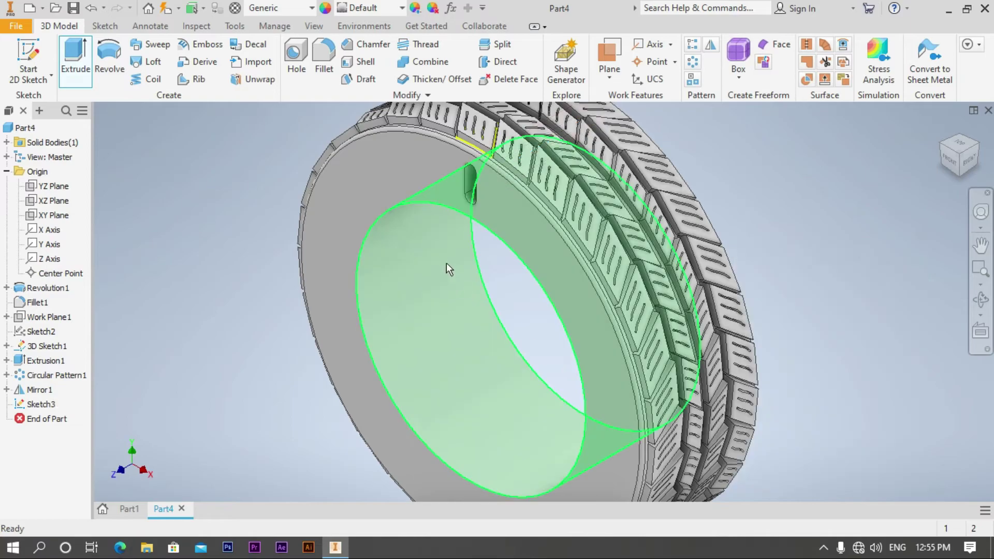
Circular-pattern Extrusion2 around the Z Axis with 60 instances over 360 degrees.
left_click(692, 63)
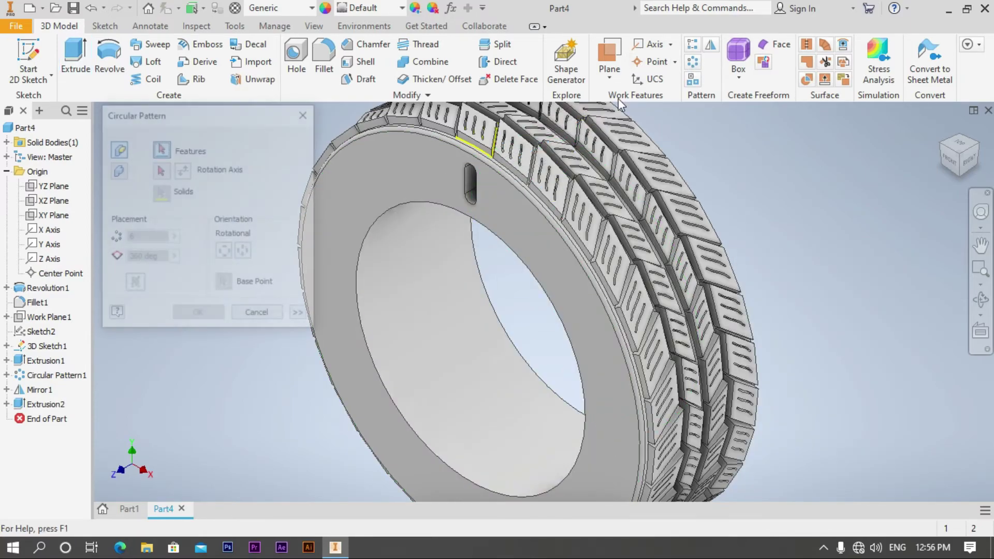
left_click(468, 188)
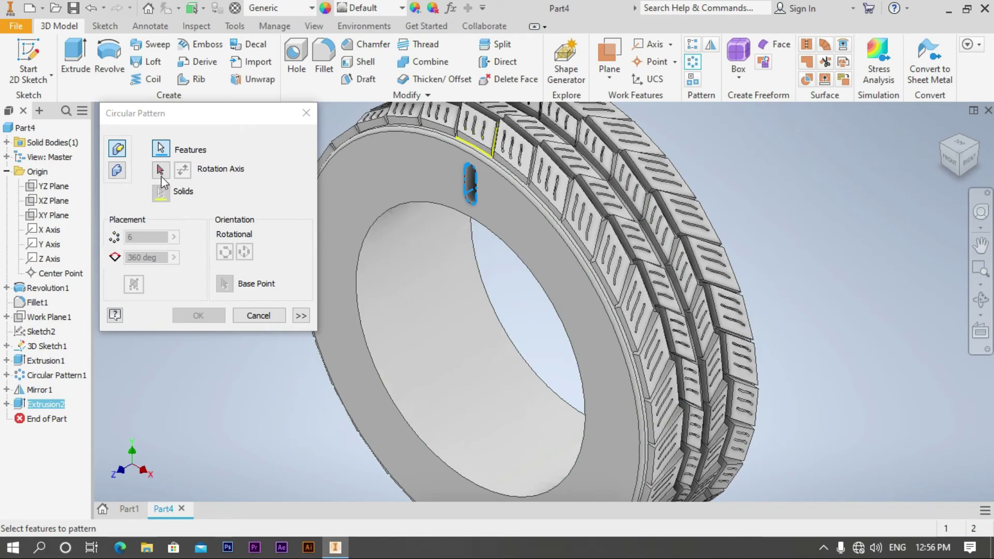
left_click(161, 169)
left_click(48, 259)
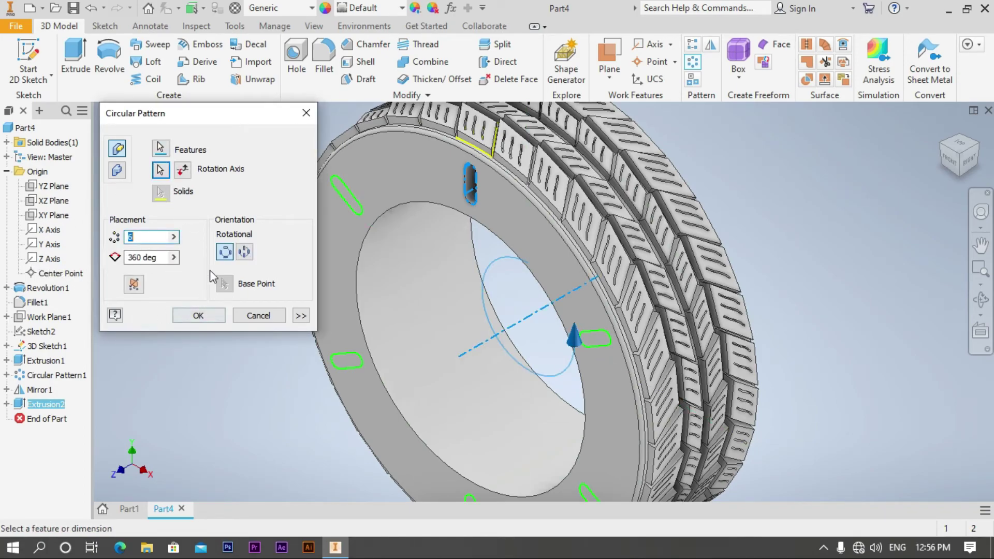
type("6")
type("0")
left_click(187, 255)
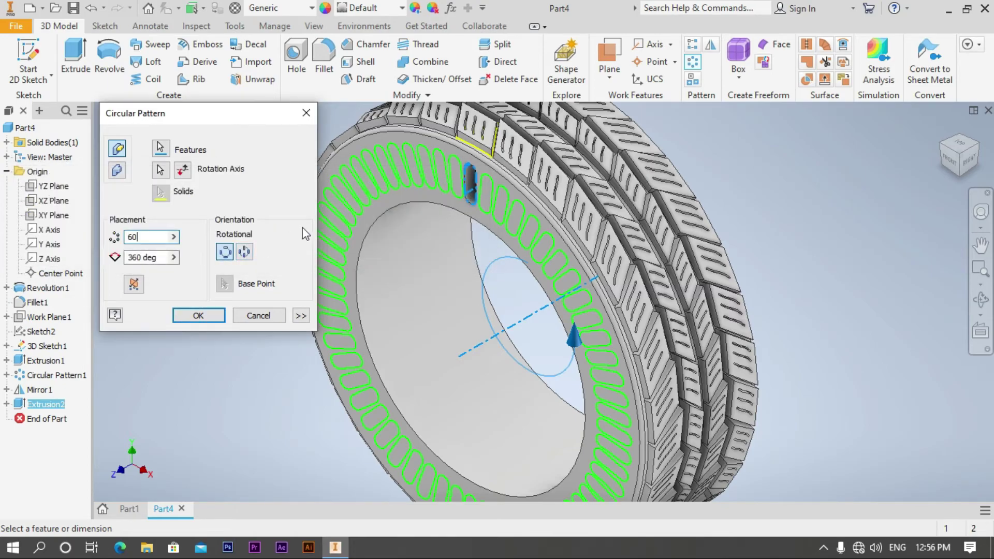
scroll(466, 179, "down", 5)
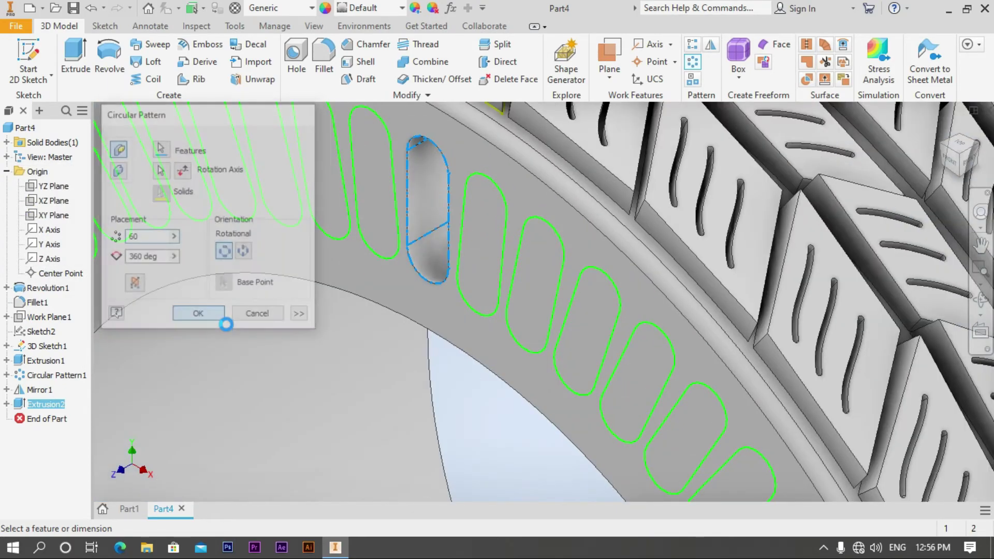
left_click(197, 316)
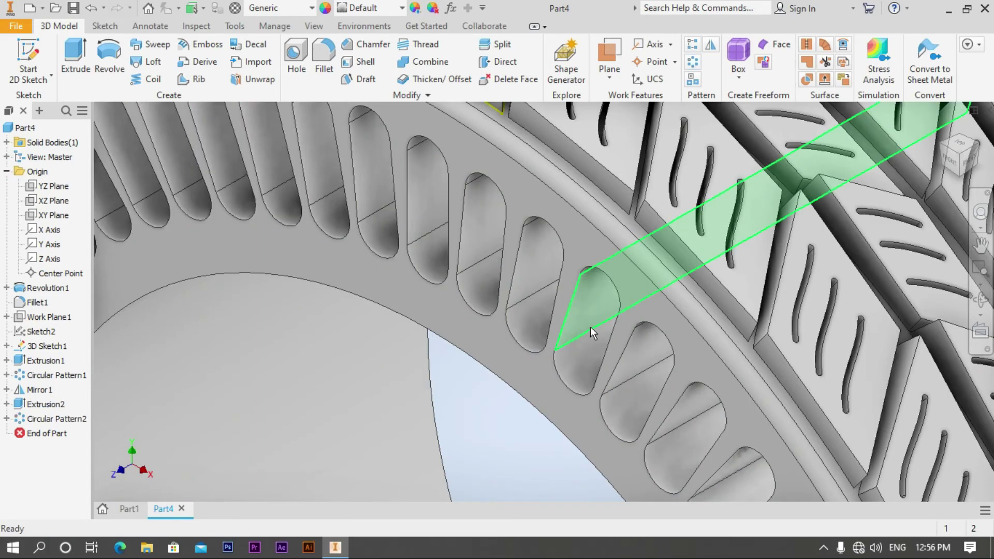
scroll(590, 327, "up", 5)
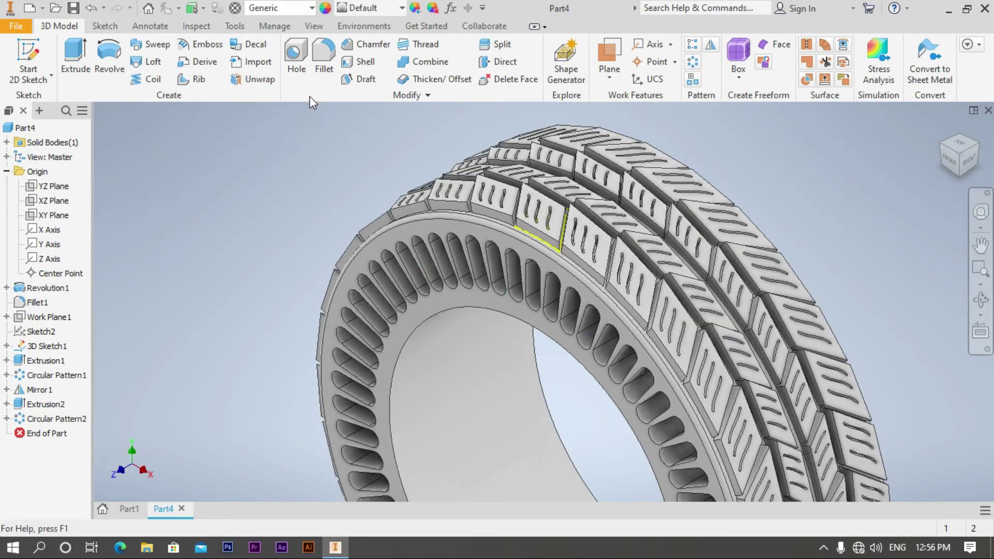
Apply the Rubber material, orbit to inspect the black tyre, and return to the home view.
left_click(279, 8)
scroll(310, 195, "down", 3)
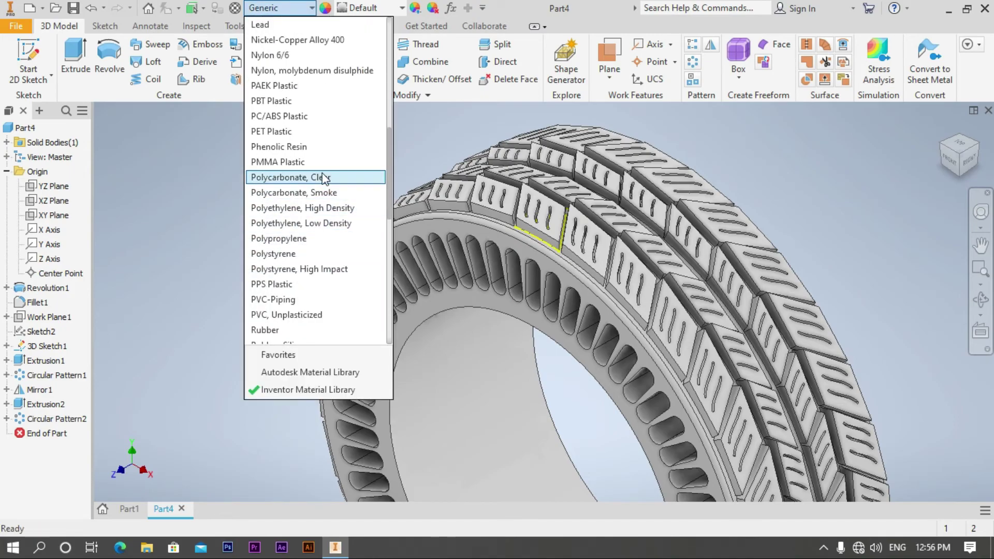
scroll(302, 114, "down", 3)
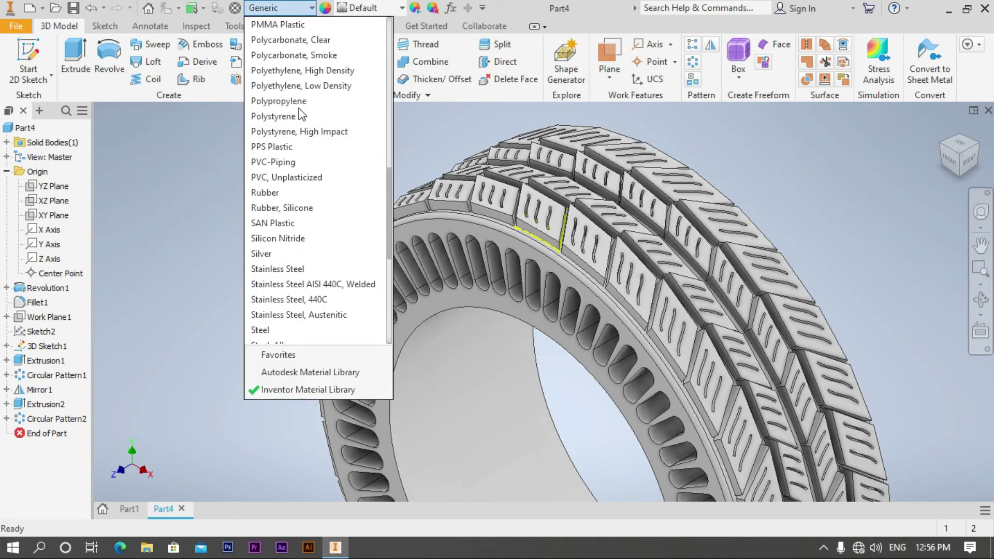
left_click(265, 193)
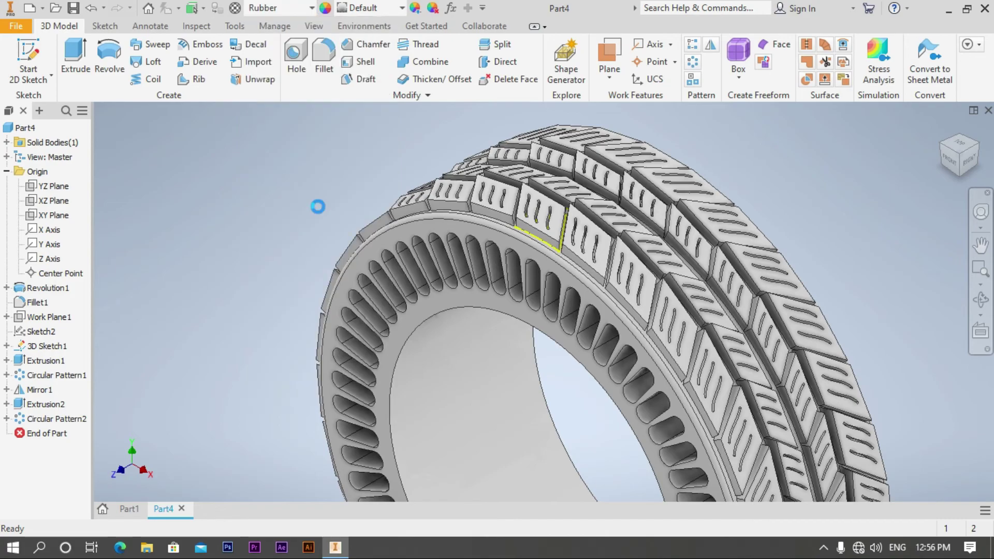
left_click_drag(803, 318, 942, 129, "shift")
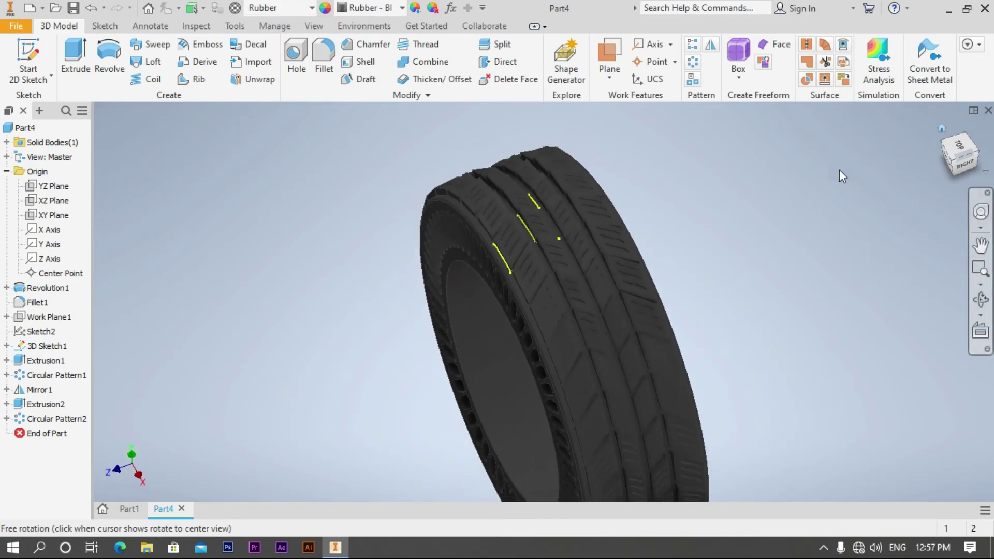
key("F6")
key("F2")
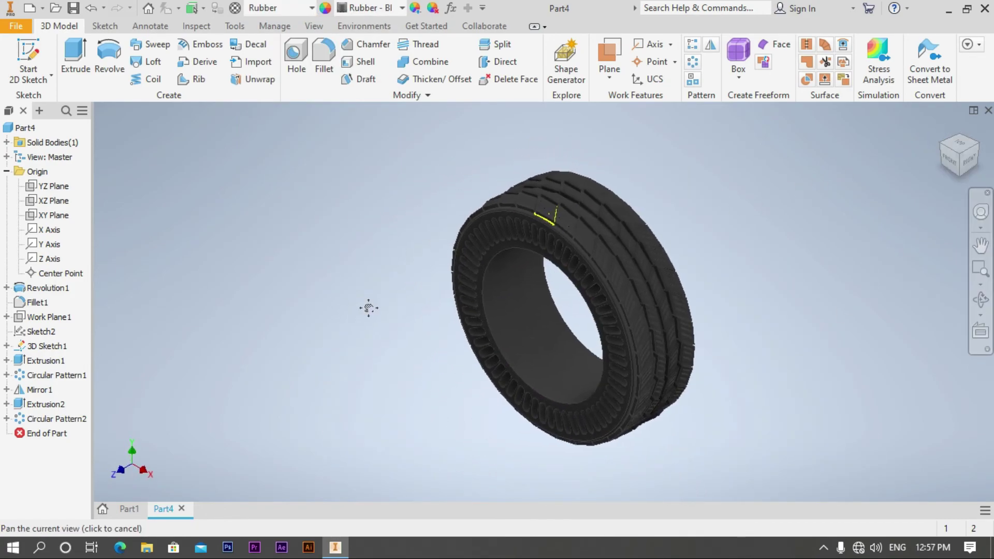